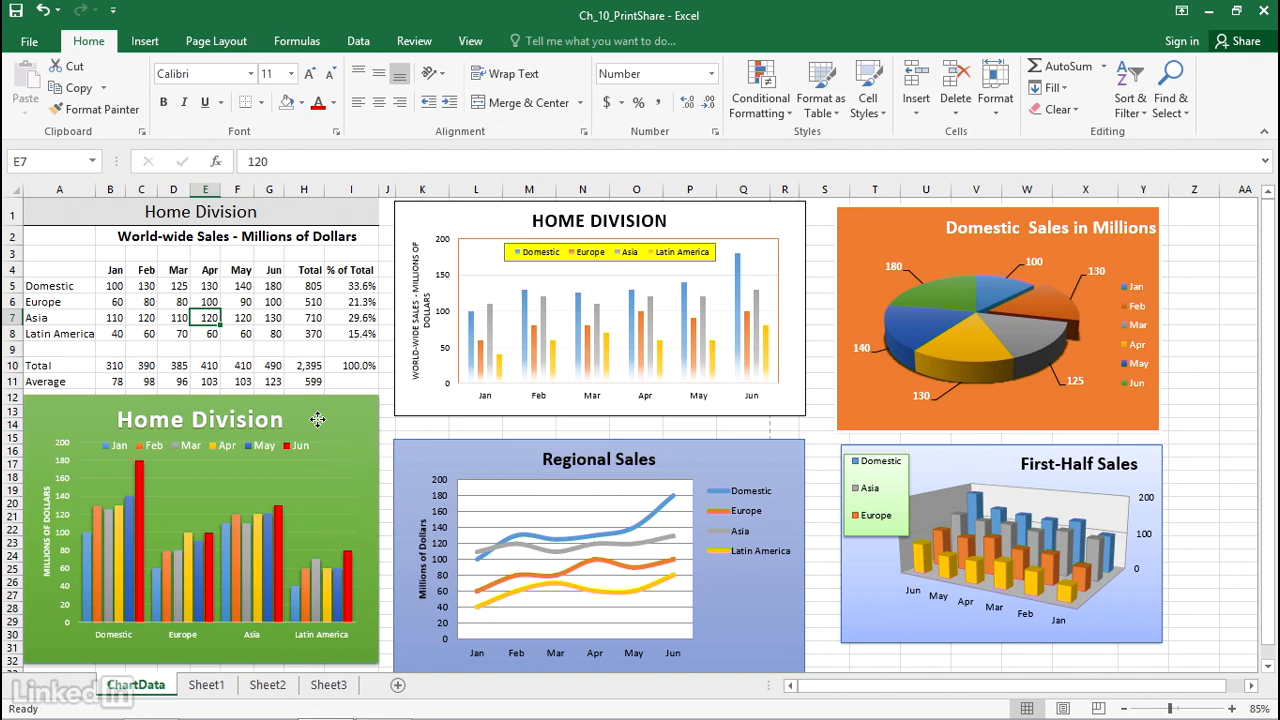
Move the green Home Division column chart from the ChartData sheet to a new sheet named Chart1.
{"action": "right_click", "coordinate": [317, 419]}
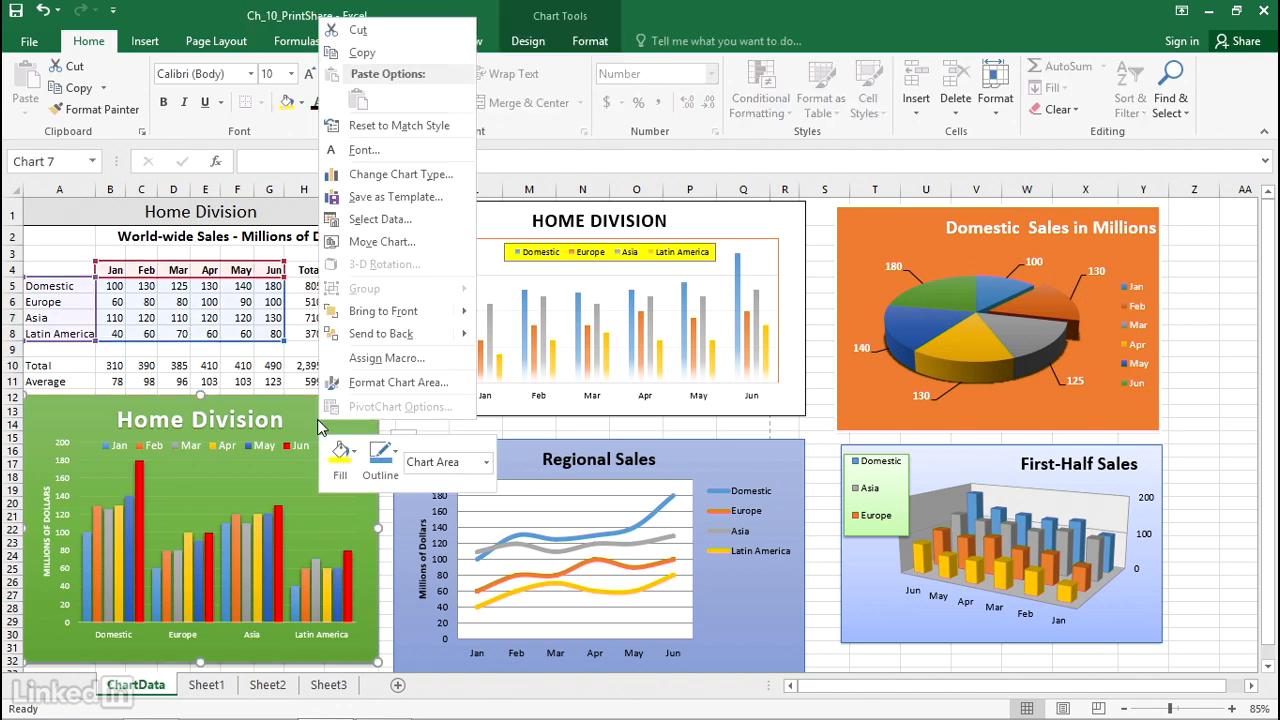
{"action": "left_click", "coordinate": [379, 243]}
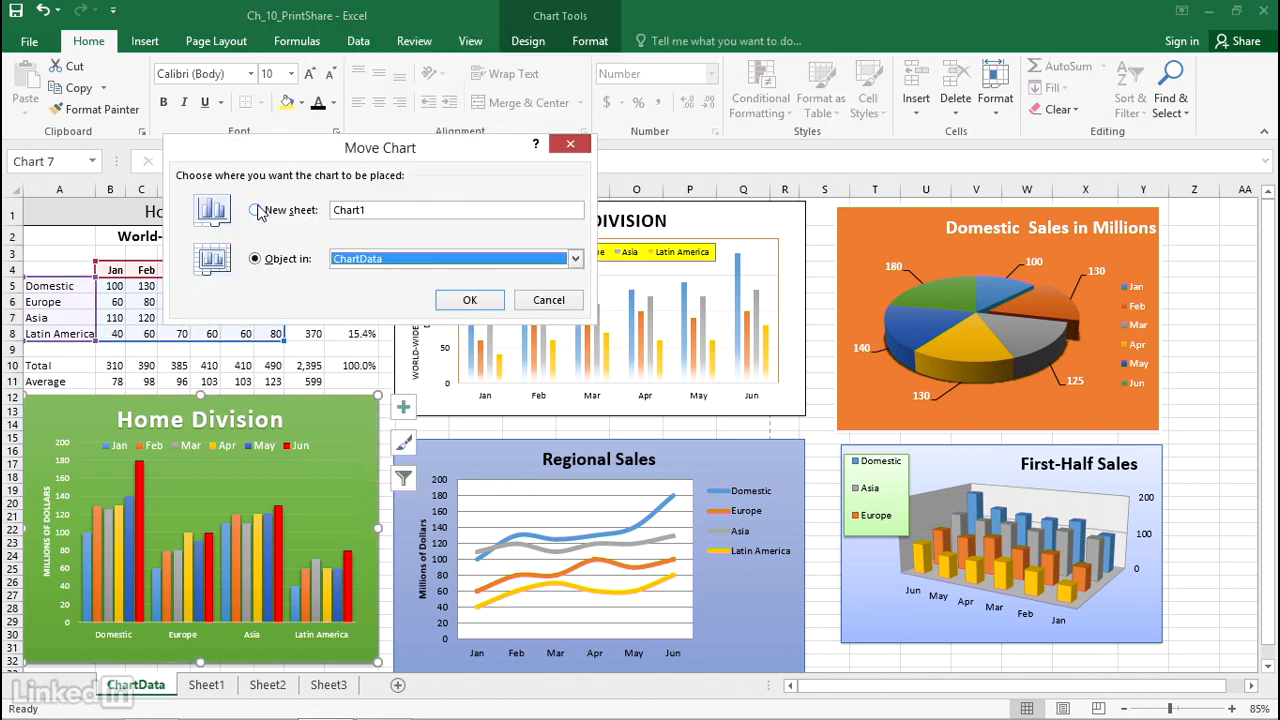
{"action": "left_click", "coordinate": [258, 213]}
{"action": "left_click", "coordinate": [464, 300]}
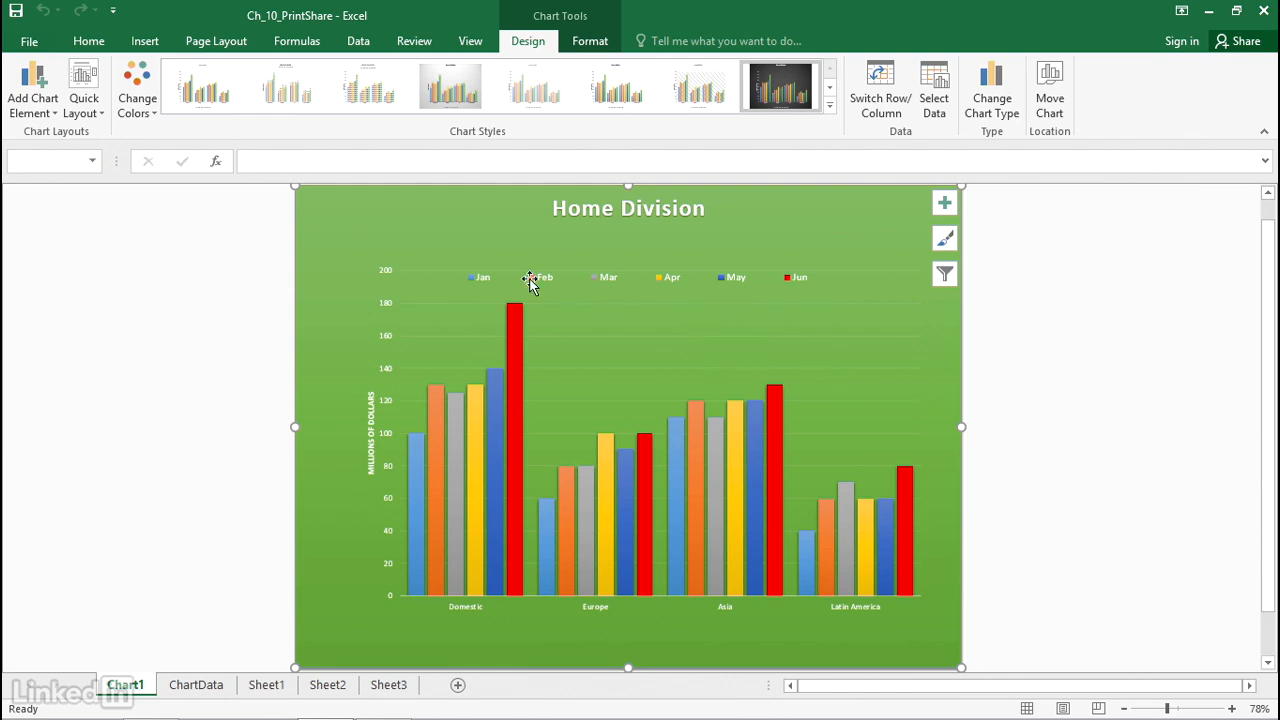
Check the print preview of the Chart1 sheet and return to the workbook.
{"action": "left_click", "coordinate": [30, 43]}
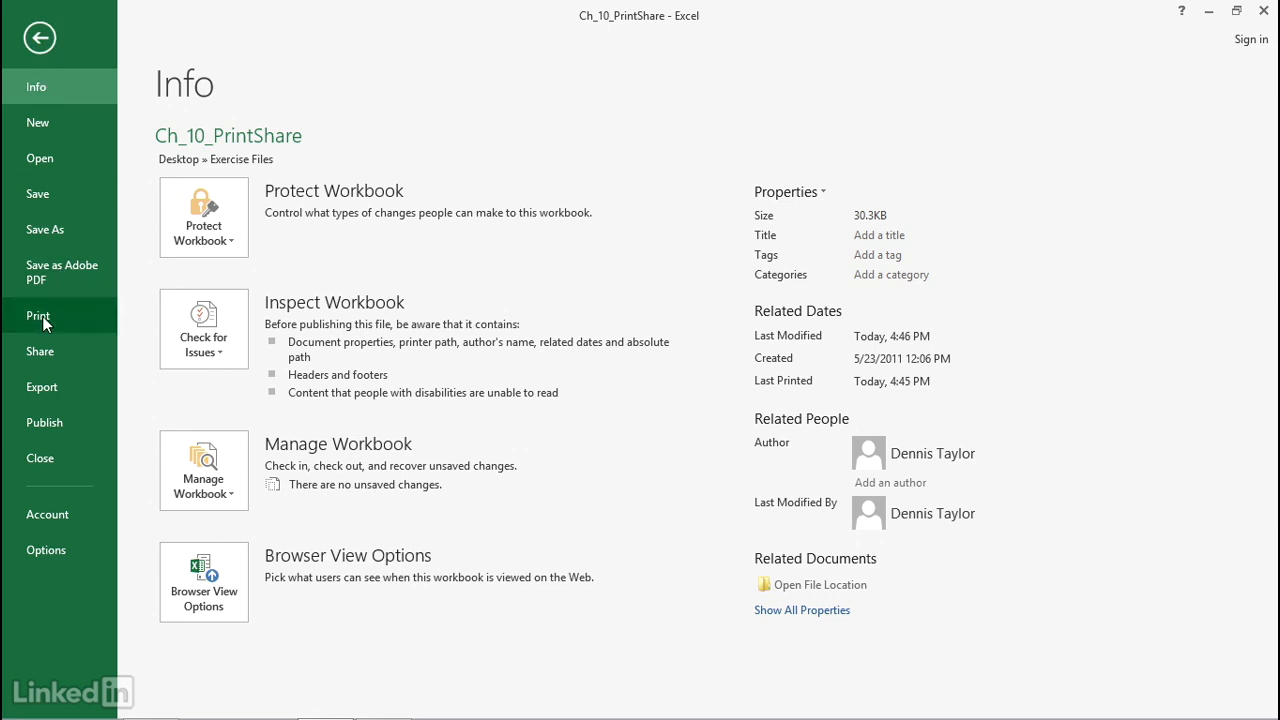
{"action": "left_click", "coordinate": [40, 316]}
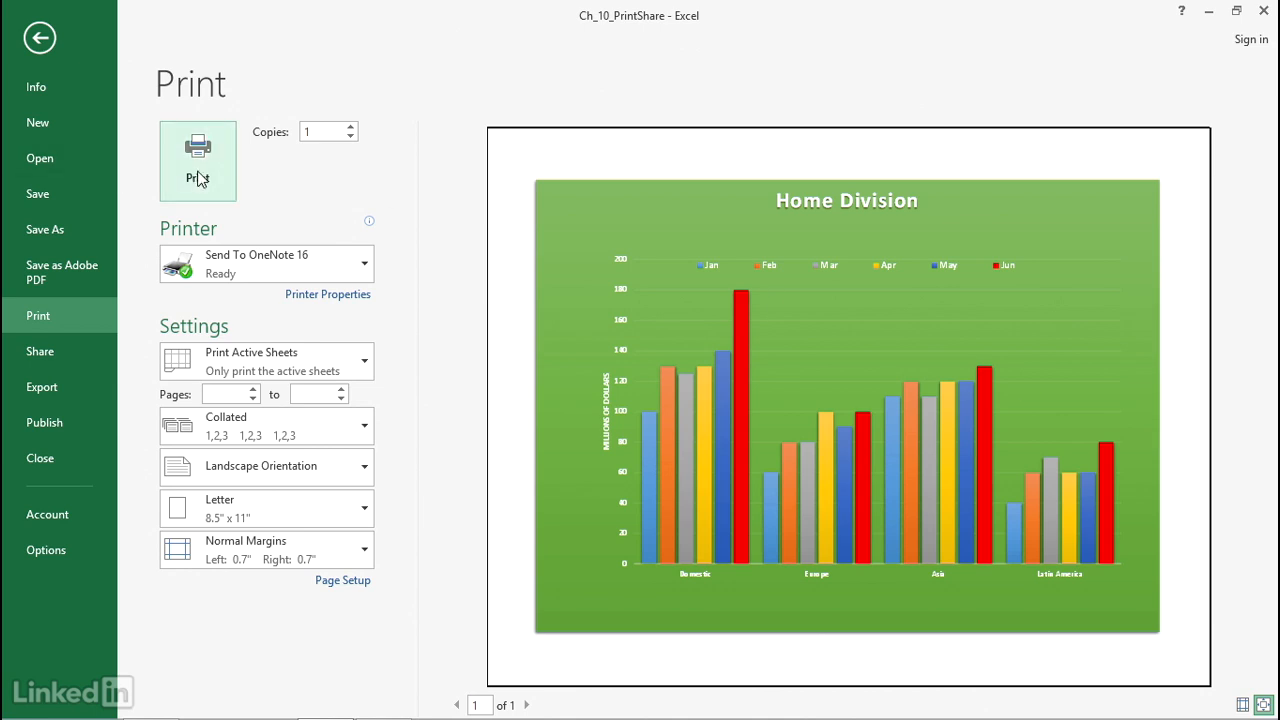
{"action": "left_click", "coordinate": [40, 40]}
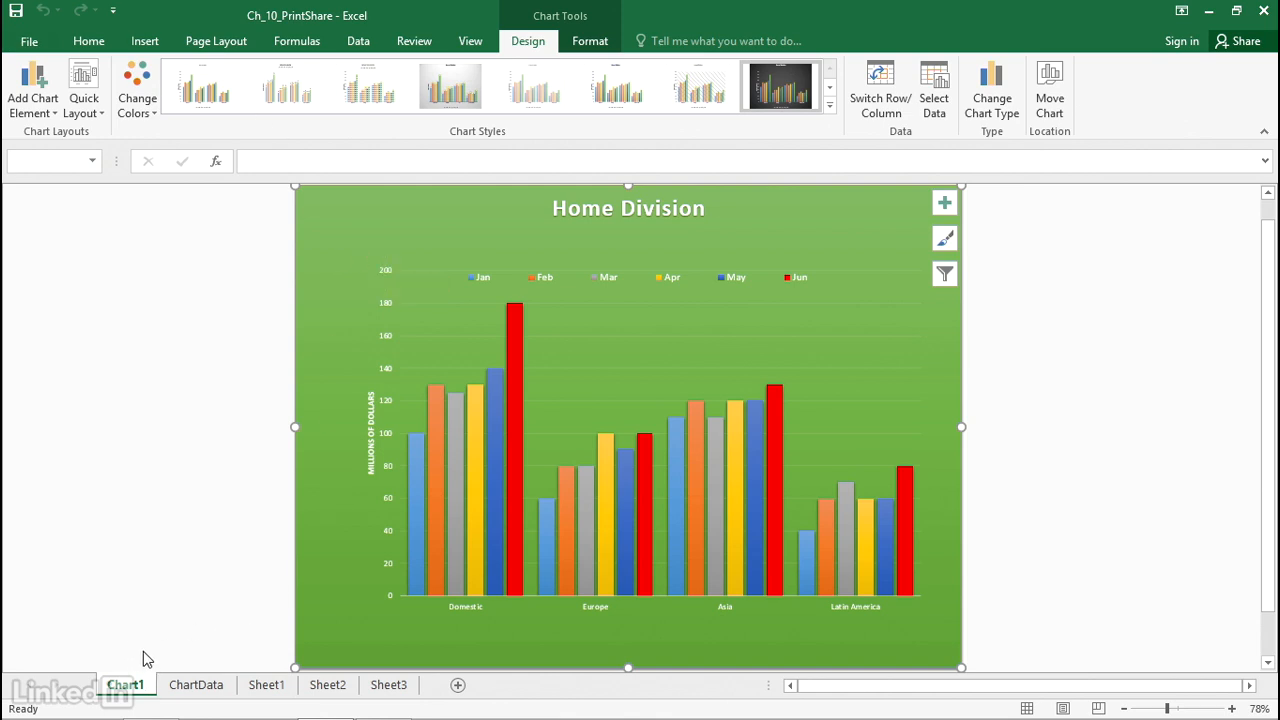
On the ChartData sheet, move the Domestic Sales in Millions pie chart into the empty area below the data table.
{"action": "left_click", "coordinate": [189, 686]}
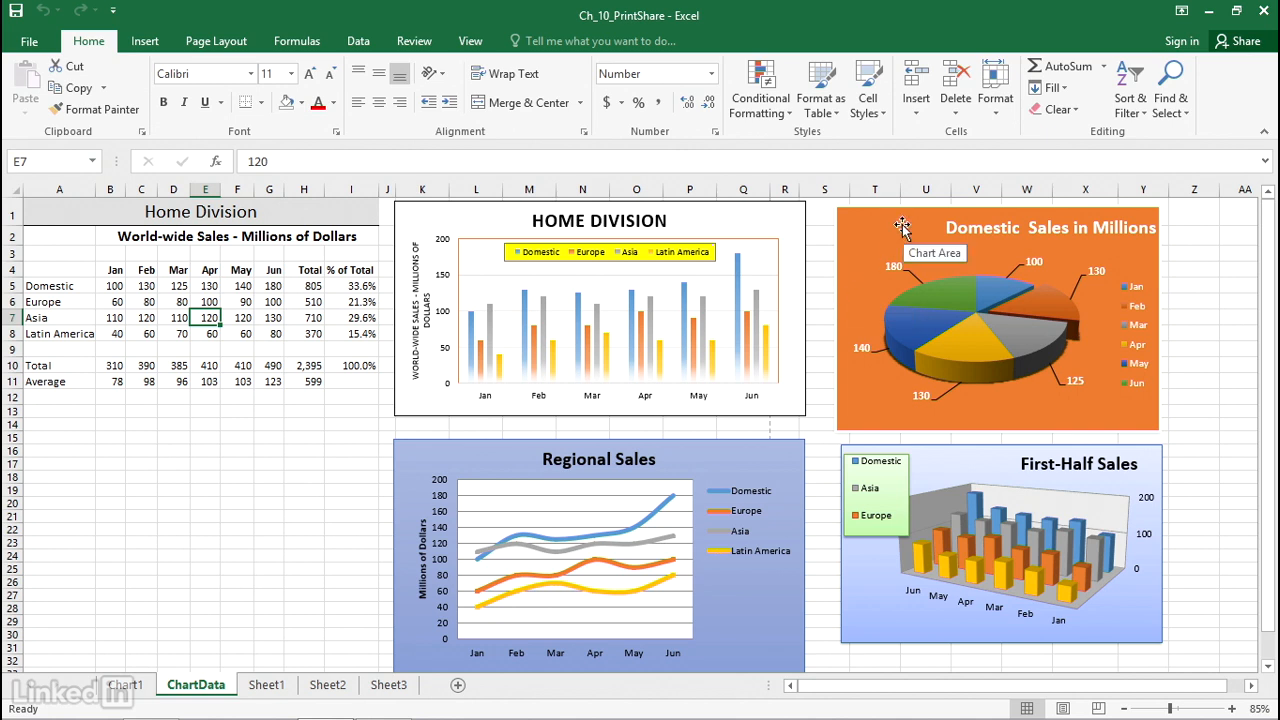
{"action": "left_click_drag", "start_coordinate": [891, 226], "coordinate": [86, 432]}
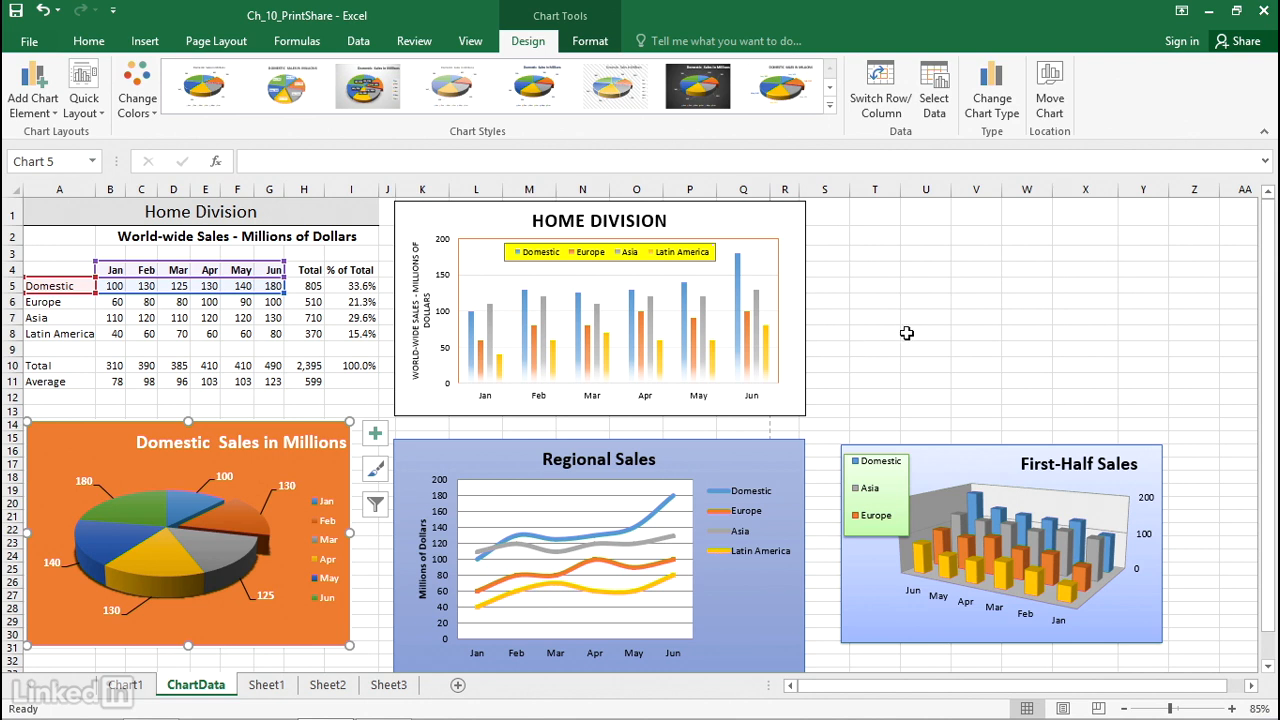
Move the Regional Sales chart up to align with the pie chart's top, and enlarge the pie chart to match its bottom edge.
{"action": "scroll", "coordinate": [906, 333], "scroll_direction": "down", "scroll_amount": 1}
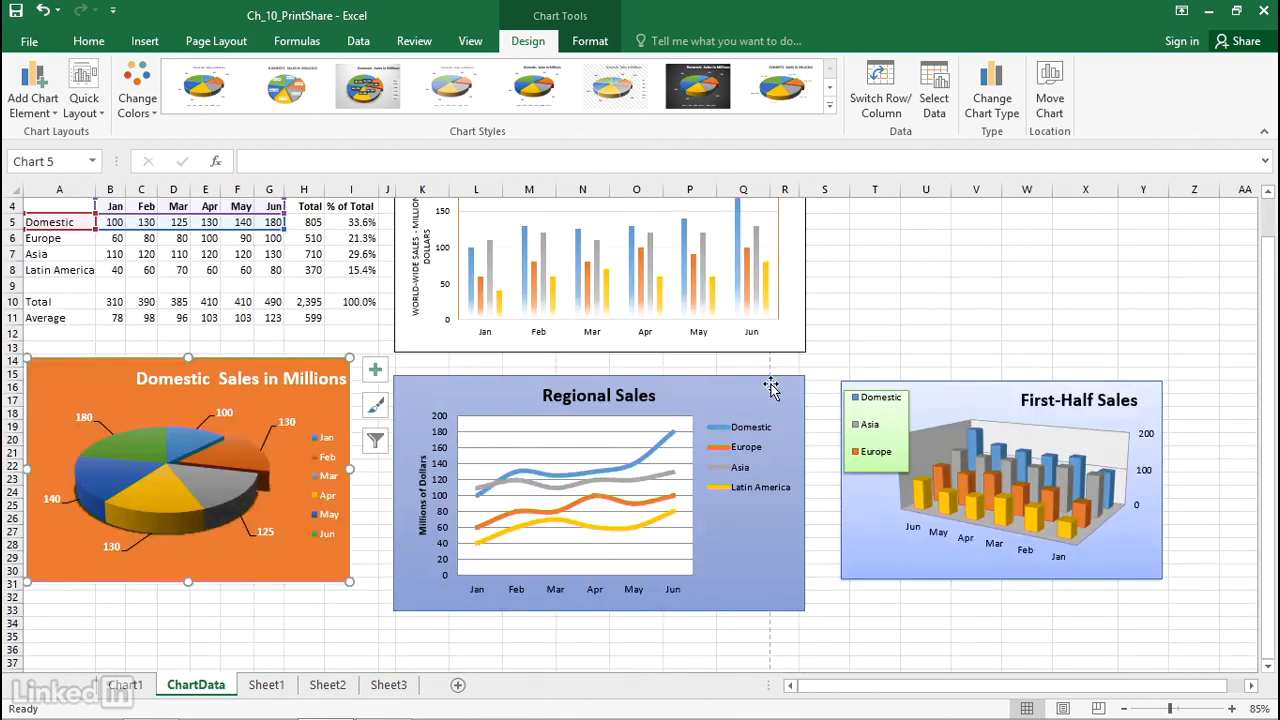
{"action": "left_click_drag", "start_coordinate": [750, 388], "coordinate": [744, 373]}
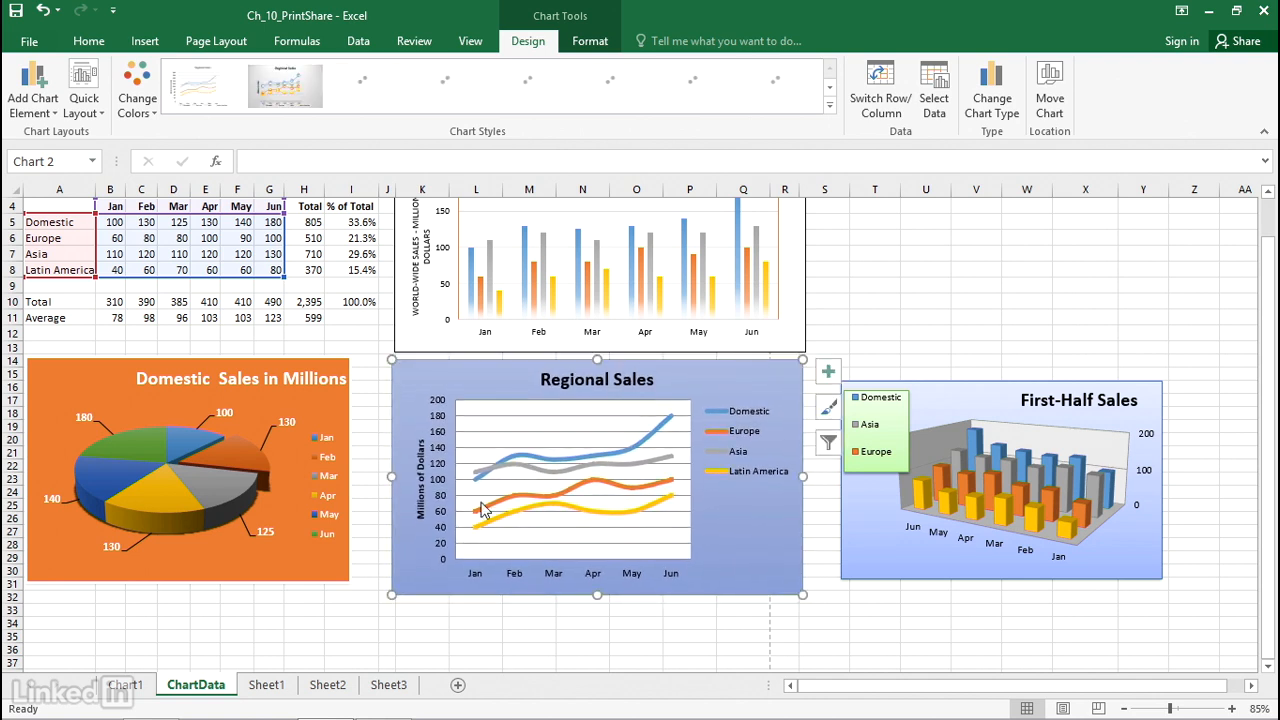
{"action": "left_click", "coordinate": [310, 567]}
{"action": "left_click_drag", "start_coordinate": [343, 579], "coordinate": [354, 594]}
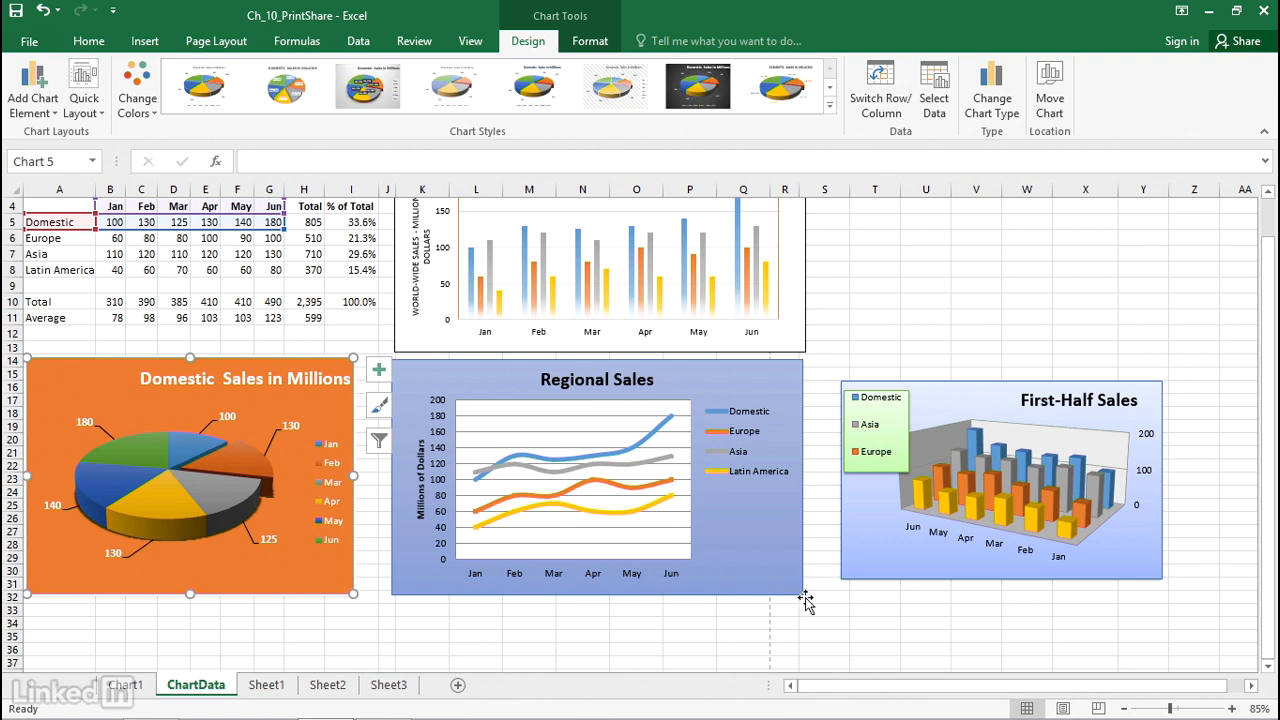
Select the range A1:S32 around the data table and its three adjacent charts, and narrow column S.
{"action": "left_click_drag", "start_coordinate": [806, 601], "coordinate": [47, 161]}
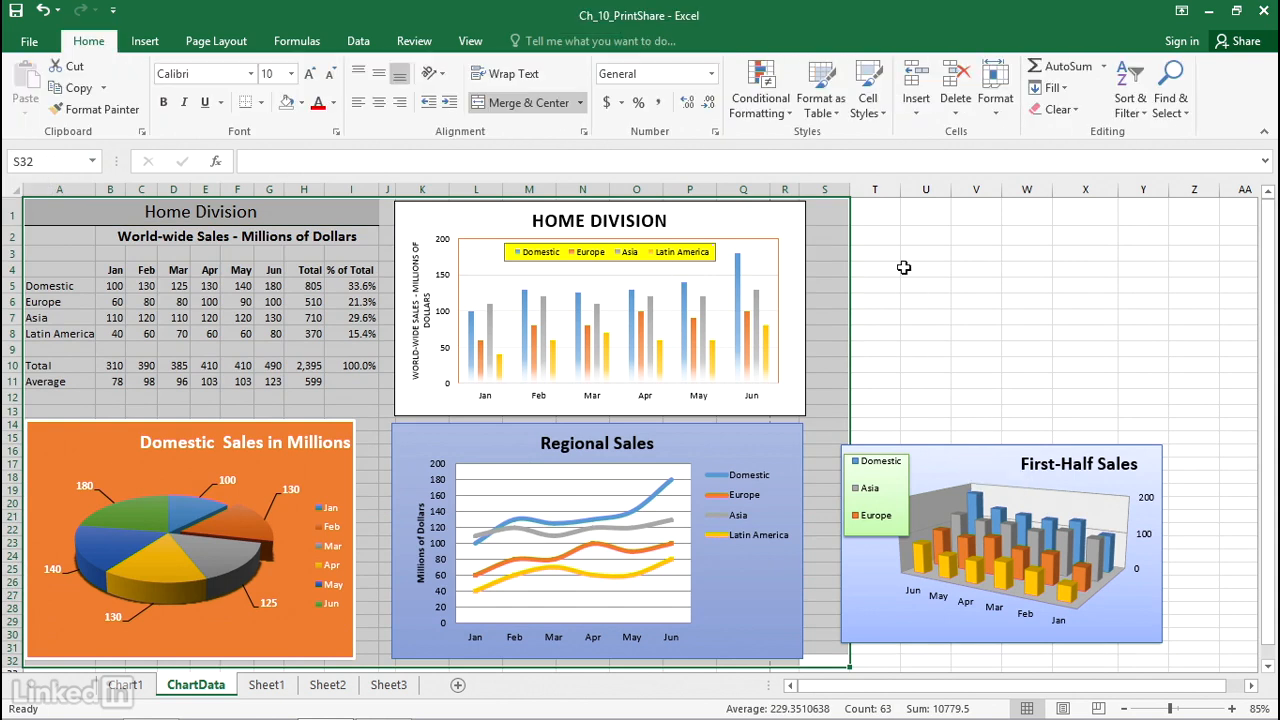
{"action": "left_click_drag", "start_coordinate": [847, 189], "coordinate": [815, 189]}
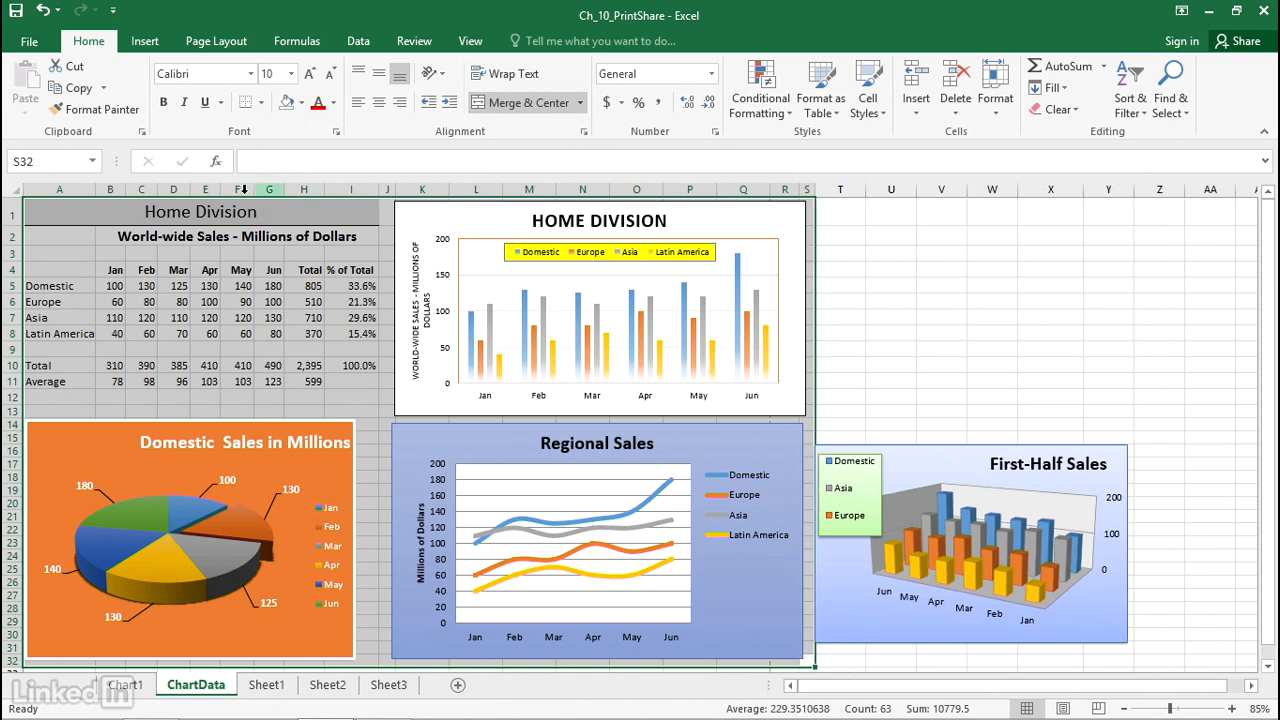
{"action": "scroll", "coordinate": [420, 432], "scroll_direction": "down", "scroll_amount": 3}
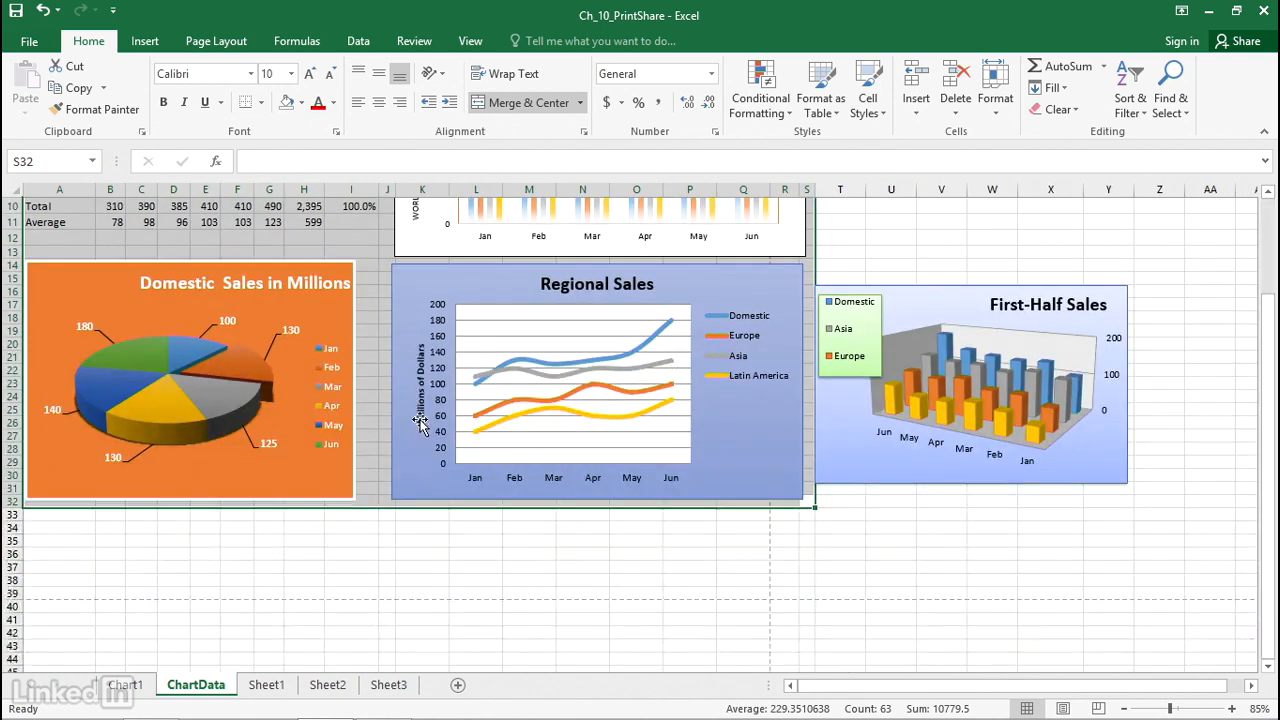
{"action": "scroll", "coordinate": [420, 418], "scroll_direction": "up", "scroll_amount": 3}
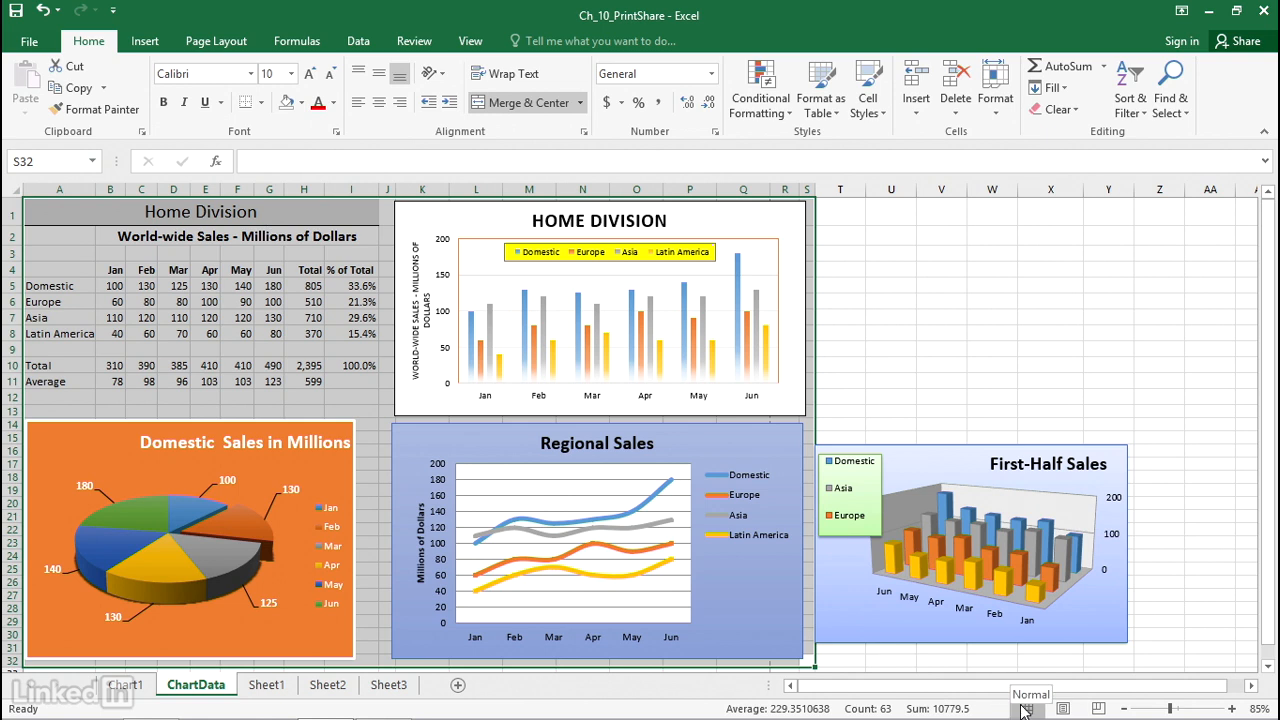
In Page Break Preview, pull the print area's outer boundary in to column S to exclude the First-Half Sales chart.
{"action": "left_click", "coordinate": [1100, 708]}
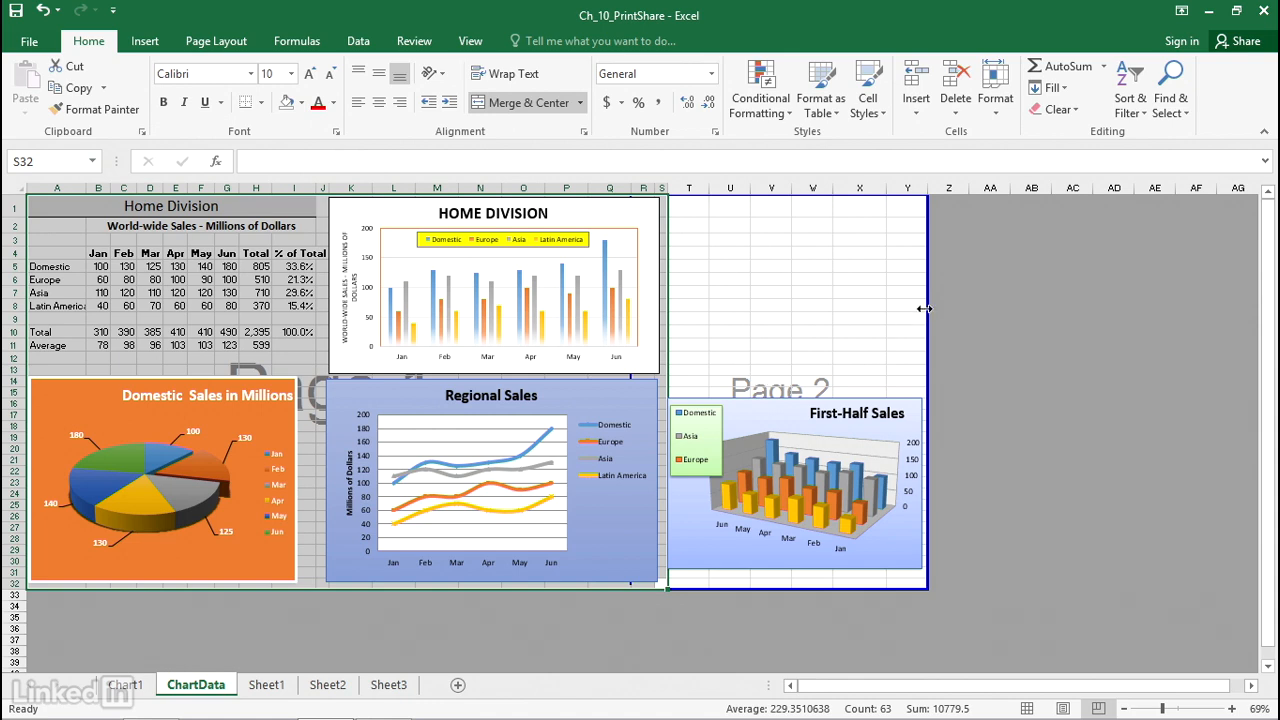
{"action": "left_click_drag", "start_coordinate": [922, 309], "coordinate": [670, 297]}
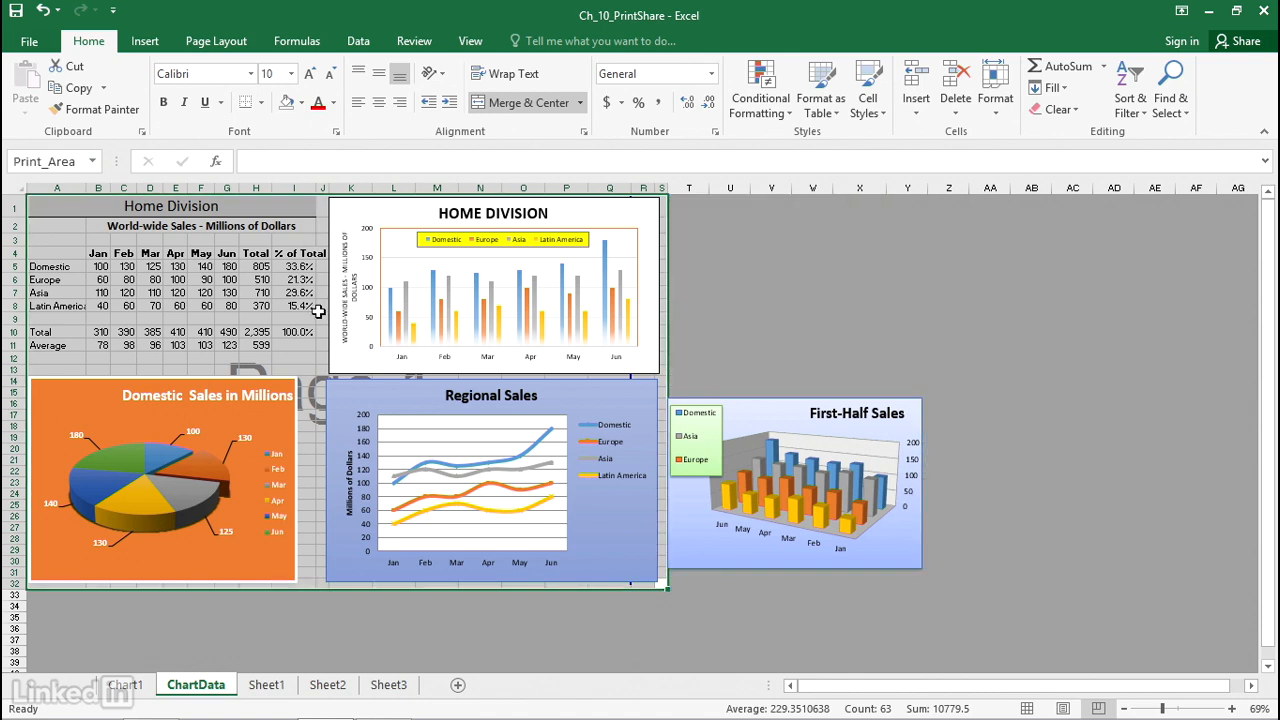
{"action": "left_click", "coordinate": [222, 280]}
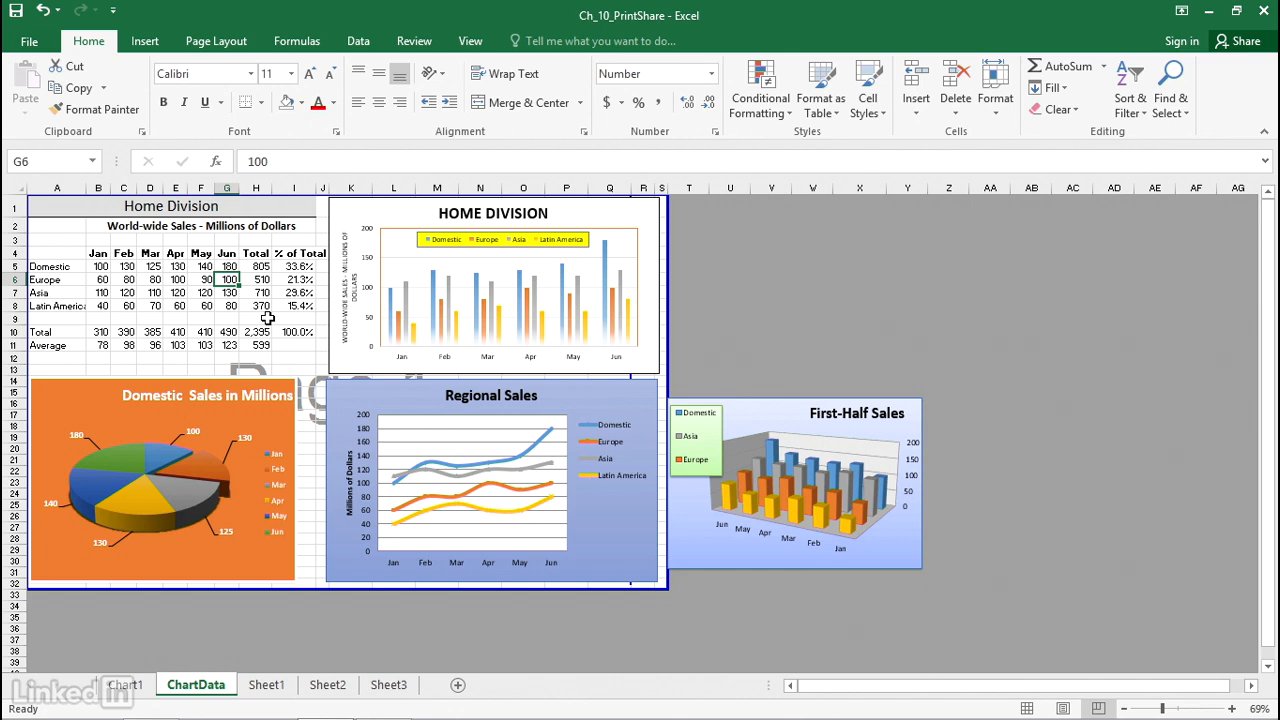
Set the print scaling to fit 1 page wide by 1 tall and review the resulting print preview.
{"action": "key", "text": "ctrl+p"}
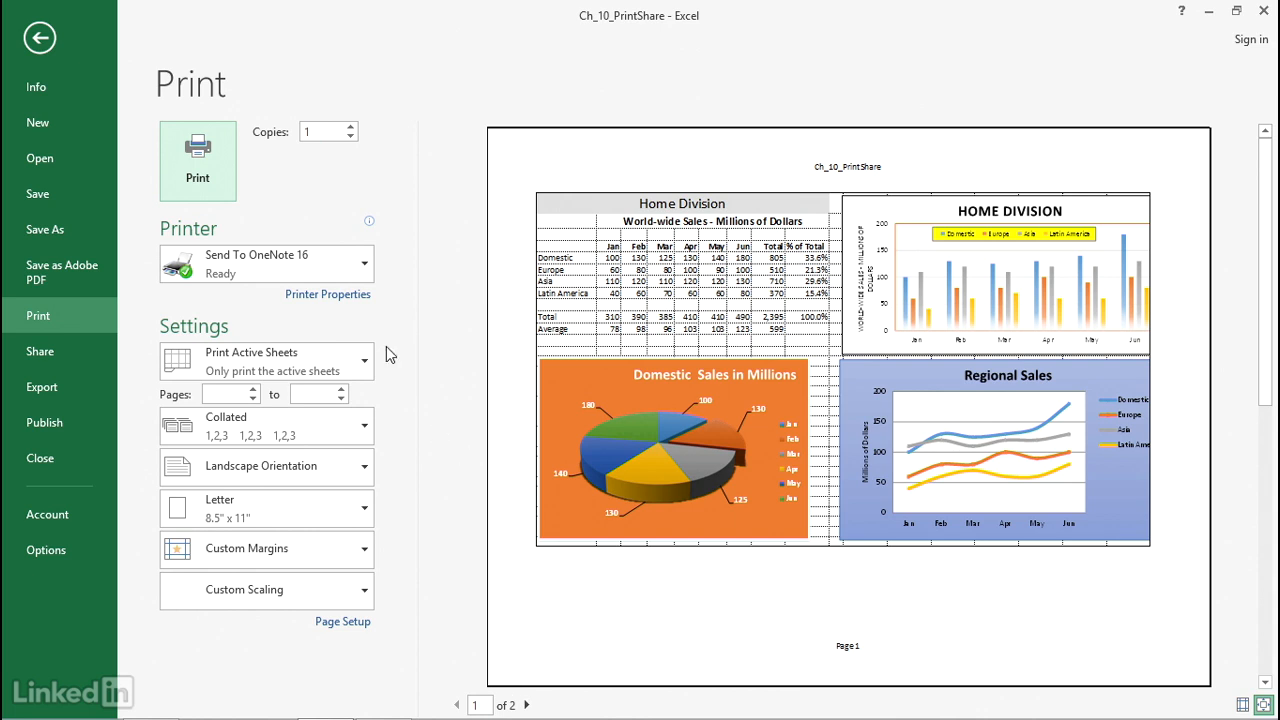
{"action": "left_click", "coordinate": [342, 622]}
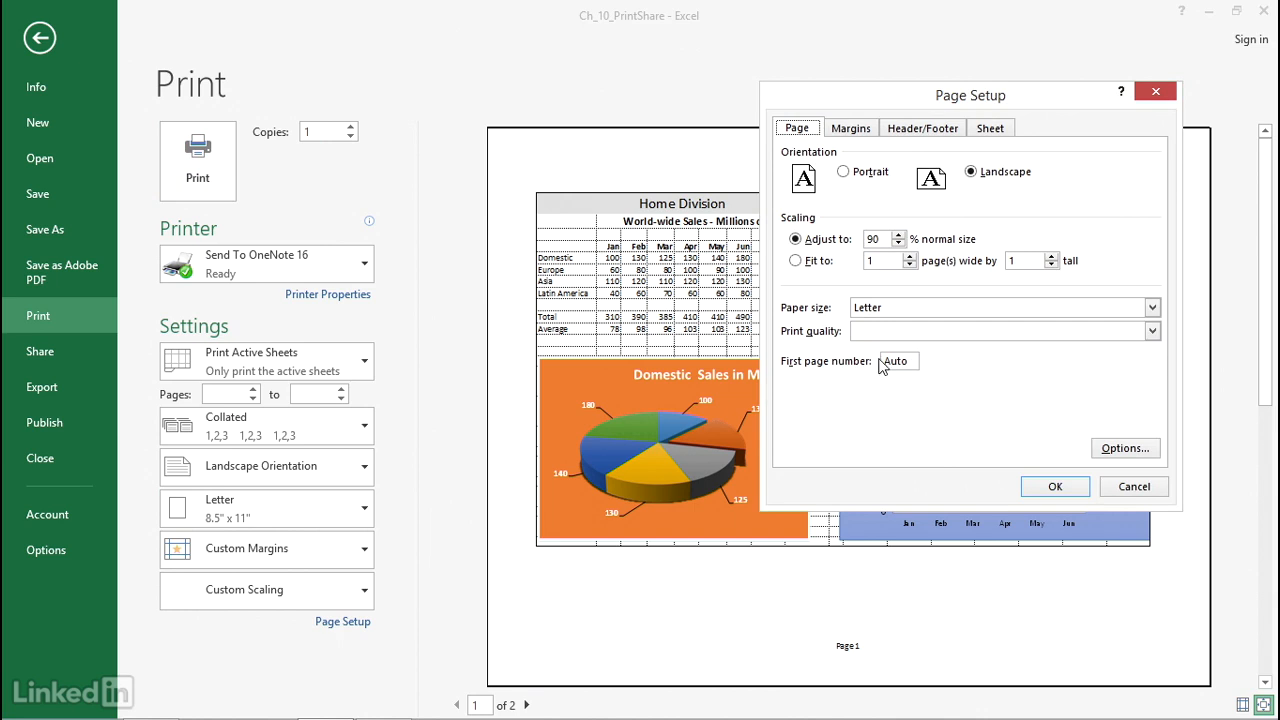
{"action": "left_click", "coordinate": [795, 261]}
{"action": "left_click_drag", "start_coordinate": [1063, 107], "coordinate": [356, 134]}
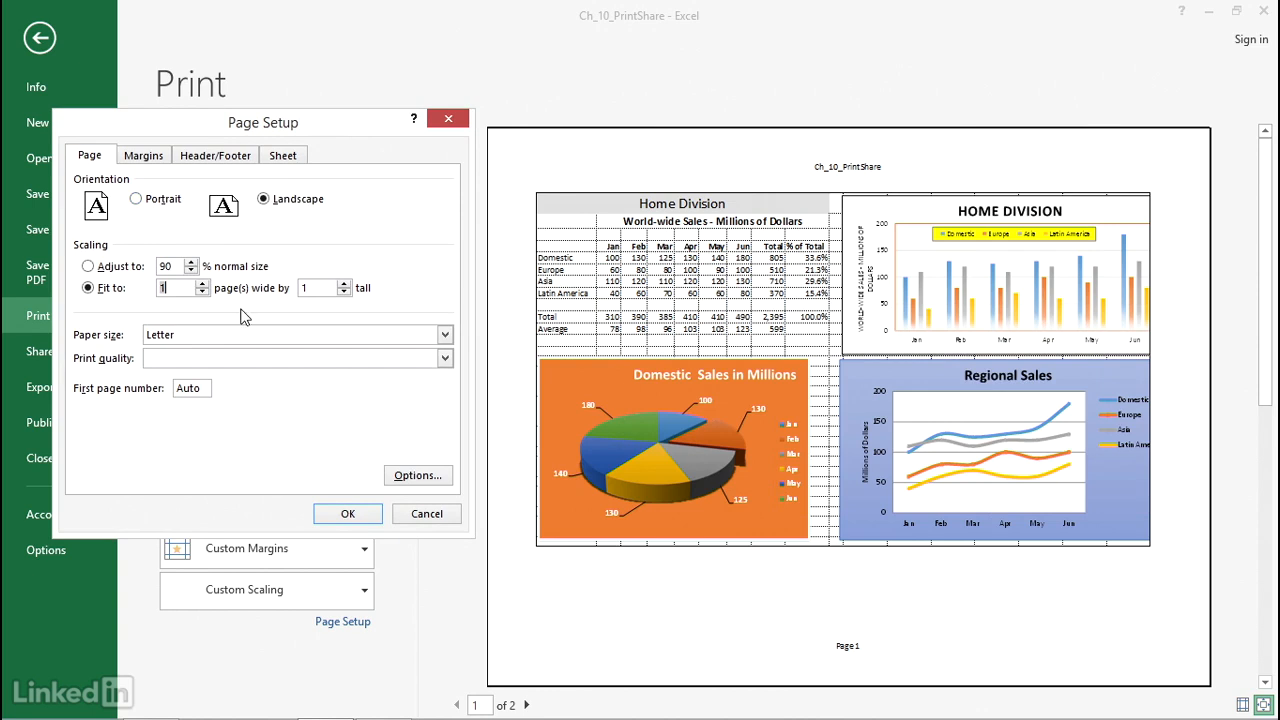
{"action": "left_click", "coordinate": [345, 514]}
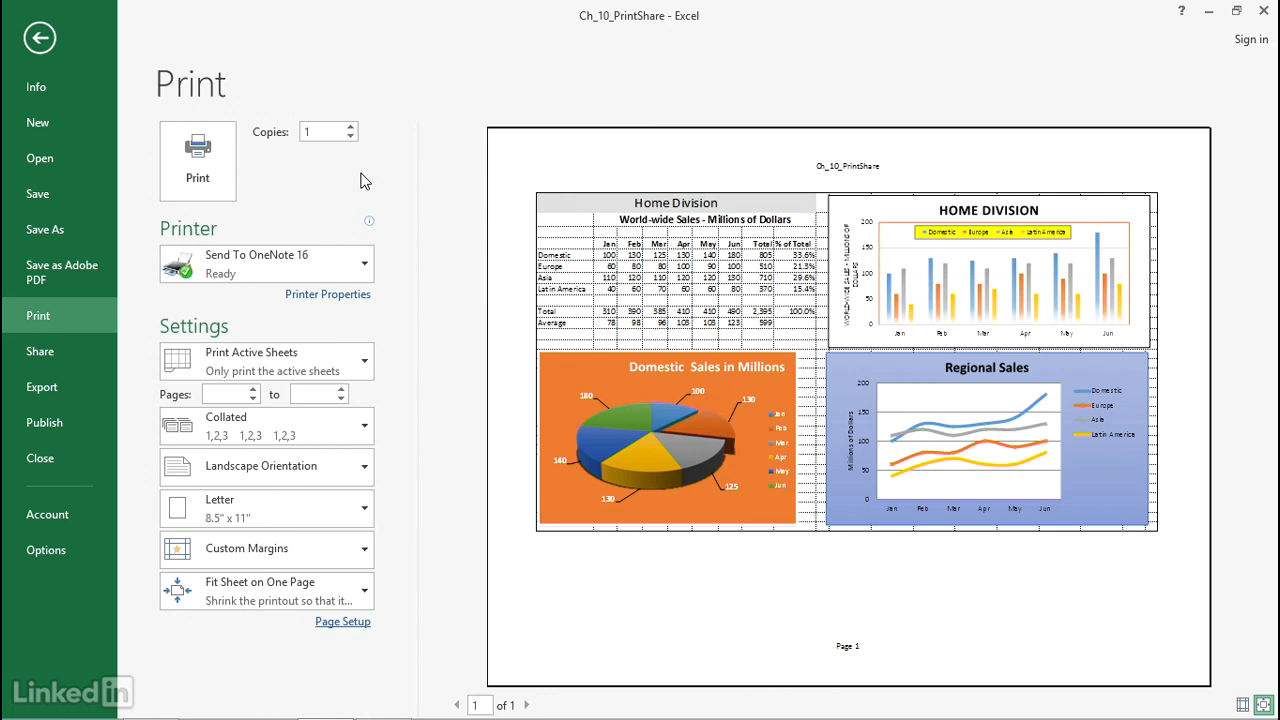
{"action": "left_click", "coordinate": [40, 39]}
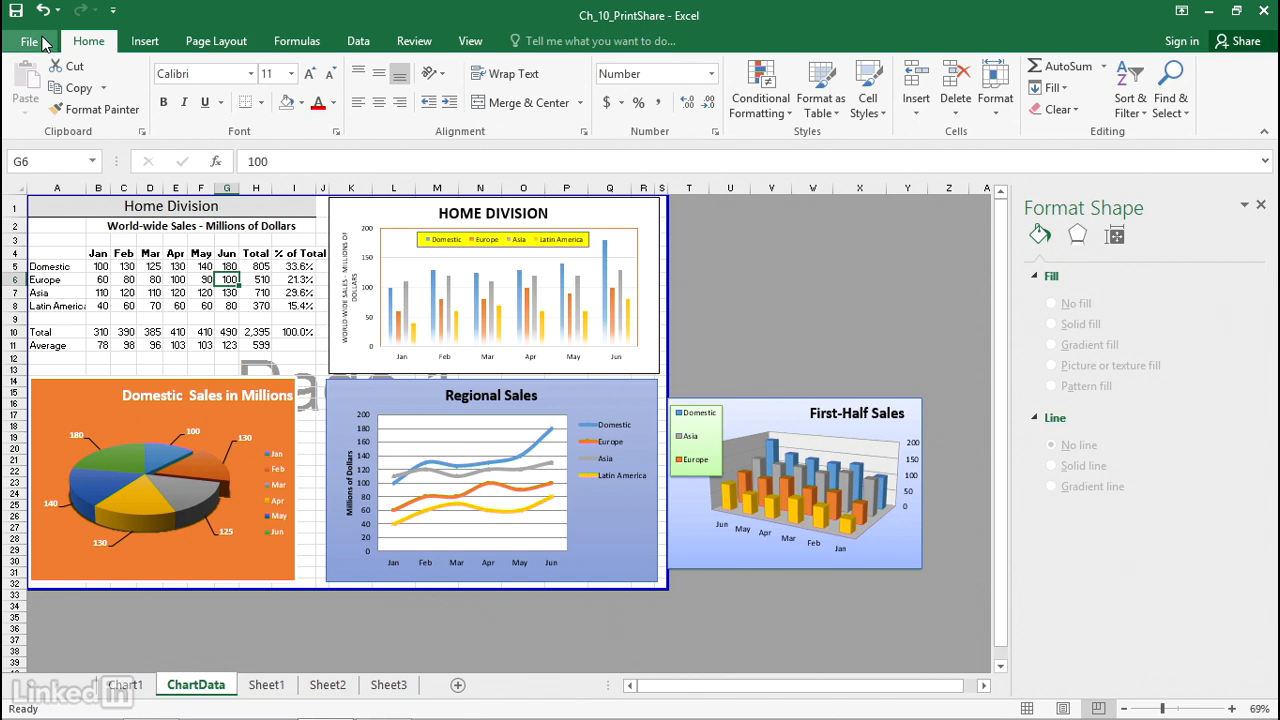
Narrow the white HOME DIVISION chart and the Regional Sales chart so both end at the edge of column P.
{"action": "left_click", "coordinate": [607, 220]}
{"action": "left_click_drag", "start_coordinate": [658, 286], "coordinate": [590, 285]}
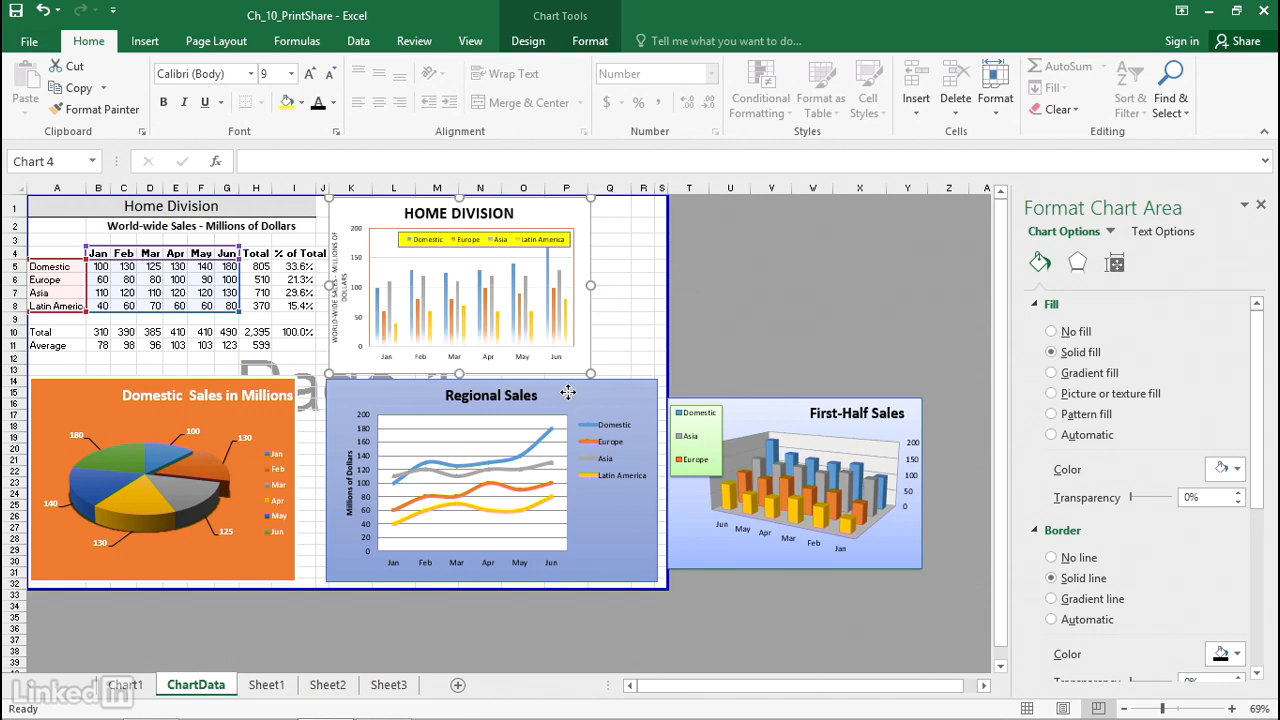
{"action": "left_click", "coordinate": [572, 394]}
{"action": "left_click_drag", "start_coordinate": [657, 480], "coordinate": [590, 480]}
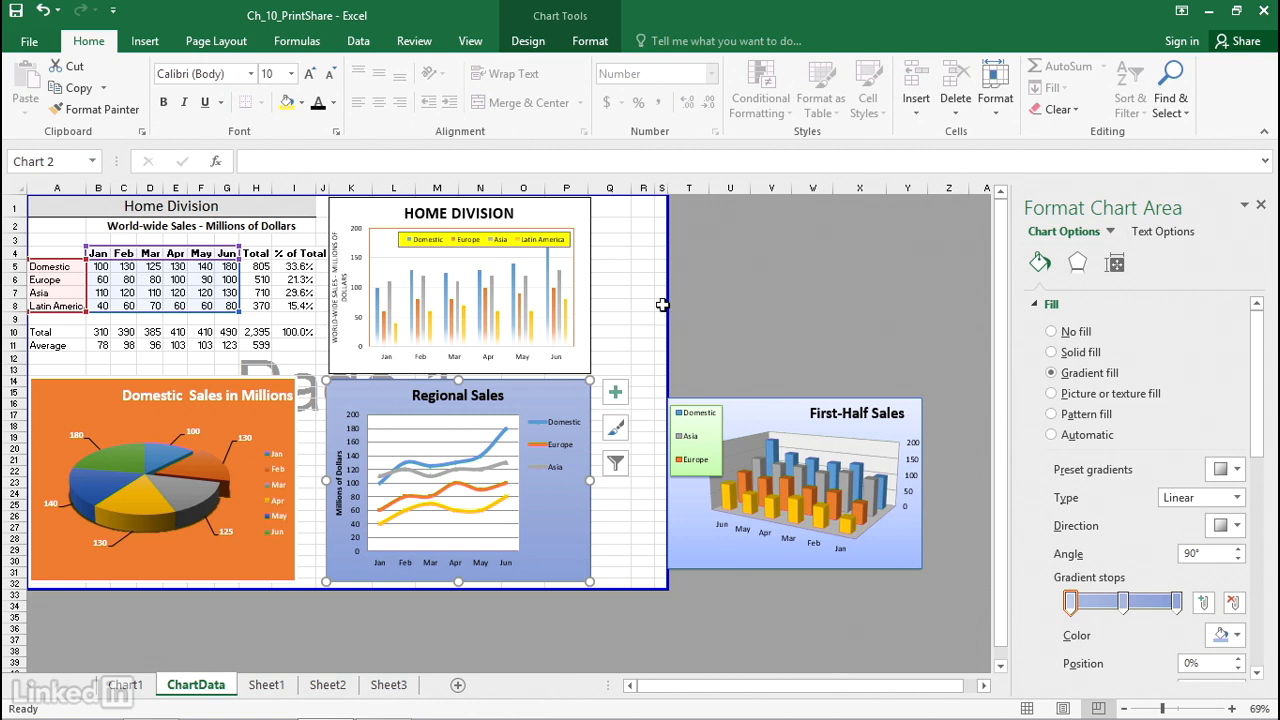
Pull the print area's outer boundary in to column P, and nudge the HOME DIVISION chart up and the Regional Sales chart slightly left.
{"action": "left_click", "coordinate": [662, 305]}
{"action": "left_click_drag", "start_coordinate": [668, 261], "coordinate": [597, 263]}
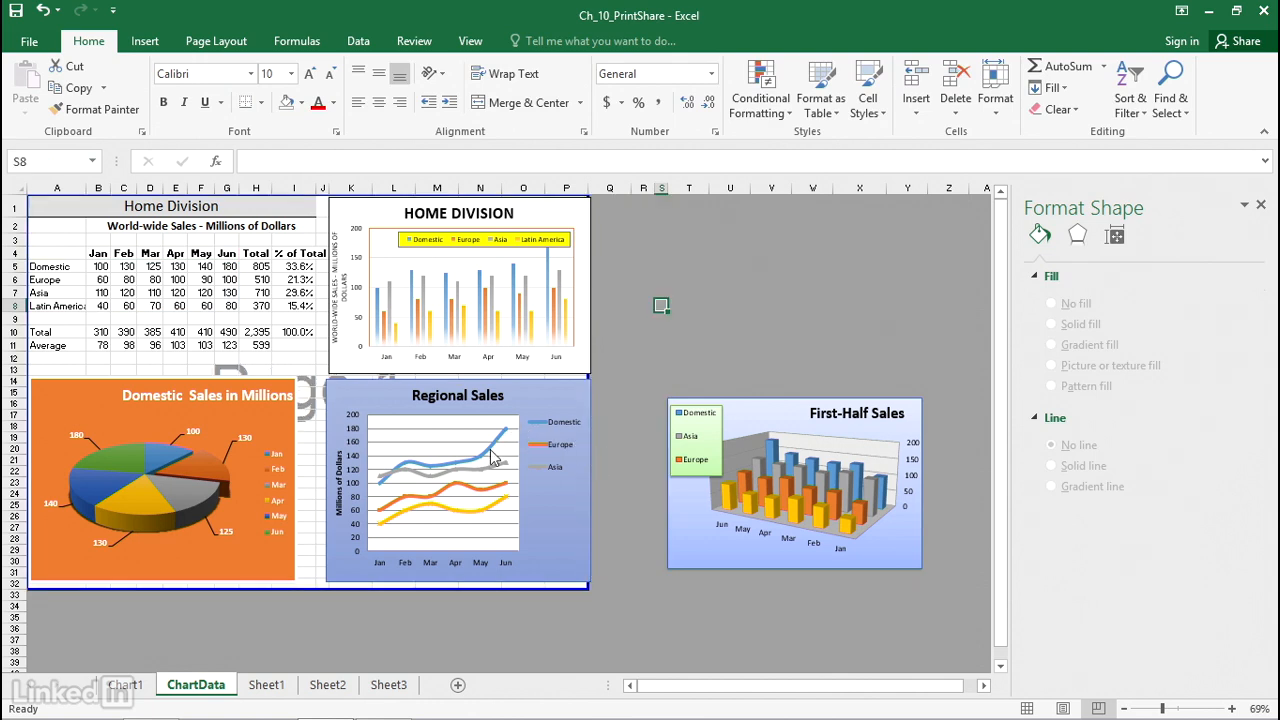
{"action": "left_click_drag", "start_coordinate": [364, 216], "coordinate": [365, 216]}
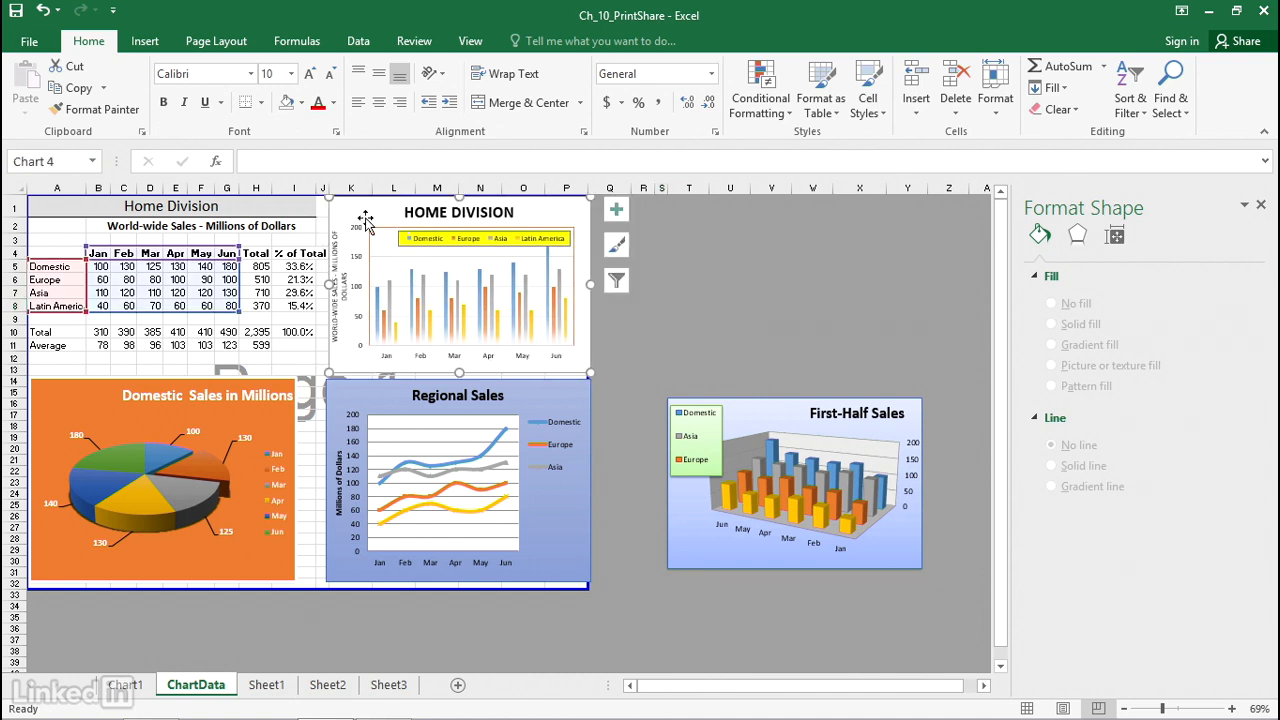
{"action": "left_click_drag", "start_coordinate": [353, 388], "coordinate": [348, 388]}
{"action": "left_click", "coordinate": [292, 358]}
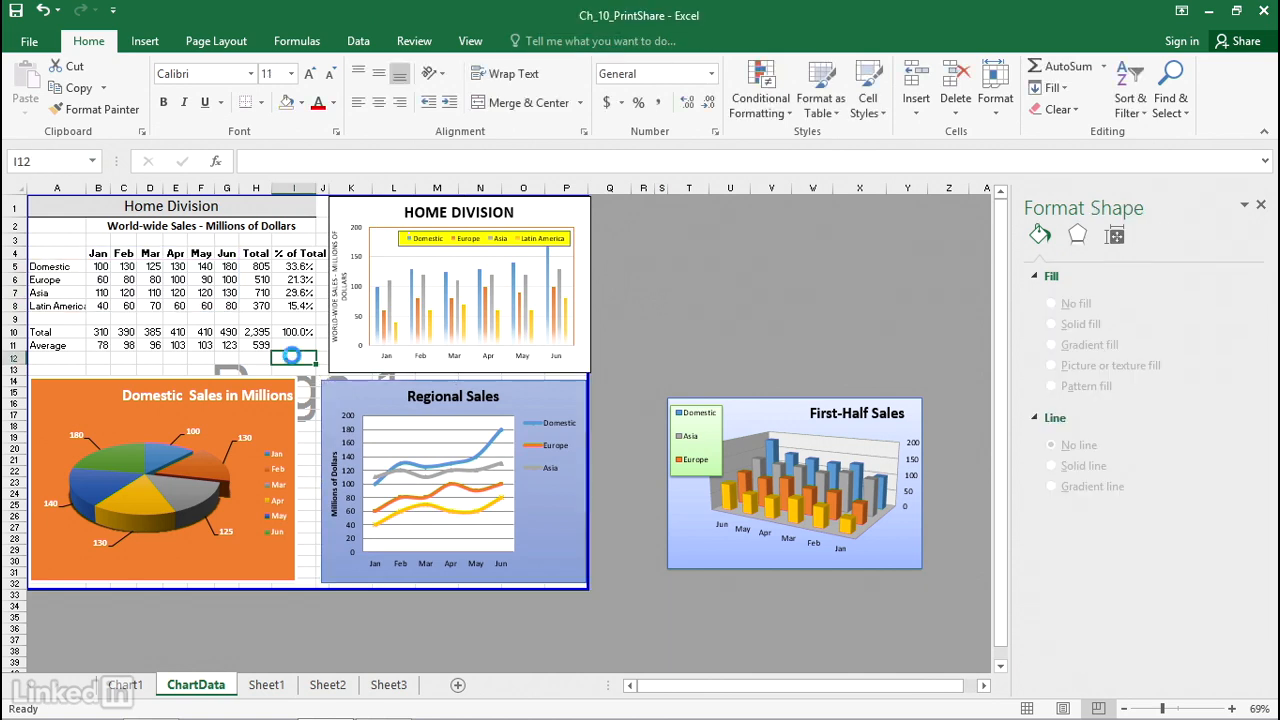
Check the updated print preview of the ChartData sheet and return to the worksheet.
{"action": "key", "text": "ctrl+p"}
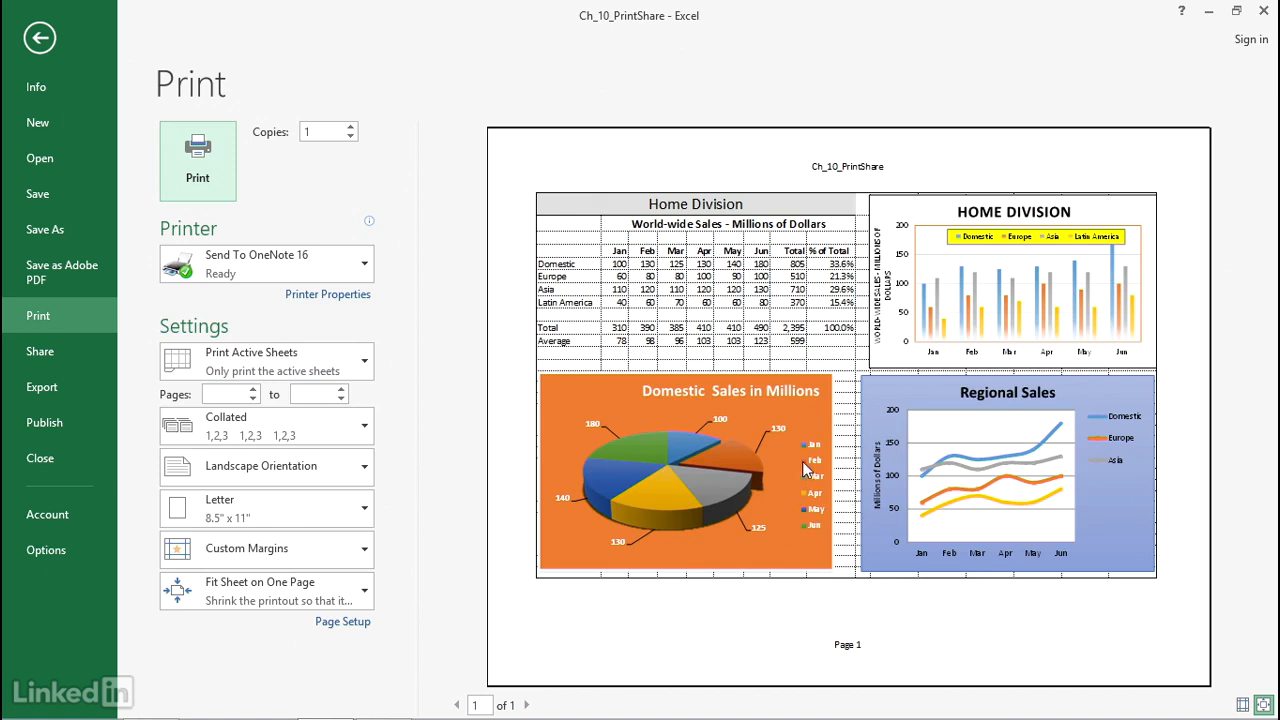
{"action": "left_click", "coordinate": [41, 40]}
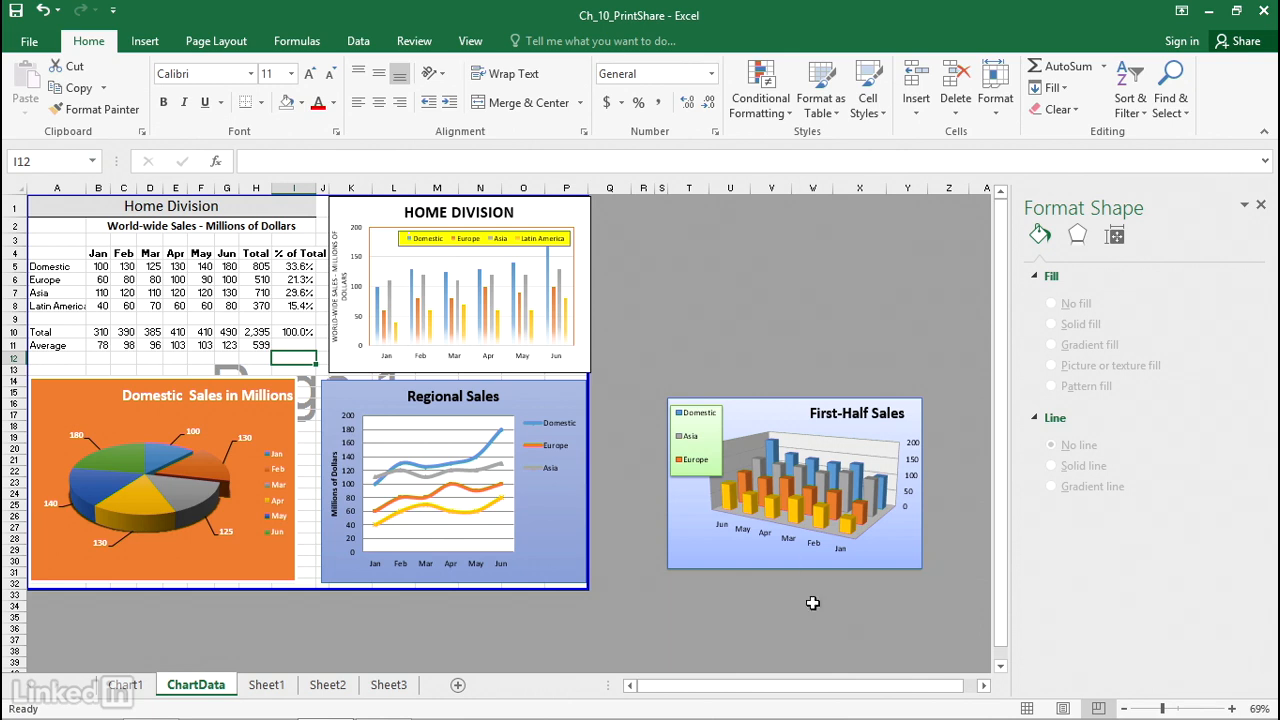
Switch the worksheet back to Normal view and narrow column Q.
{"action": "left_click", "coordinate": [1026, 708]}
{"action": "left_click", "coordinate": [848, 367]}
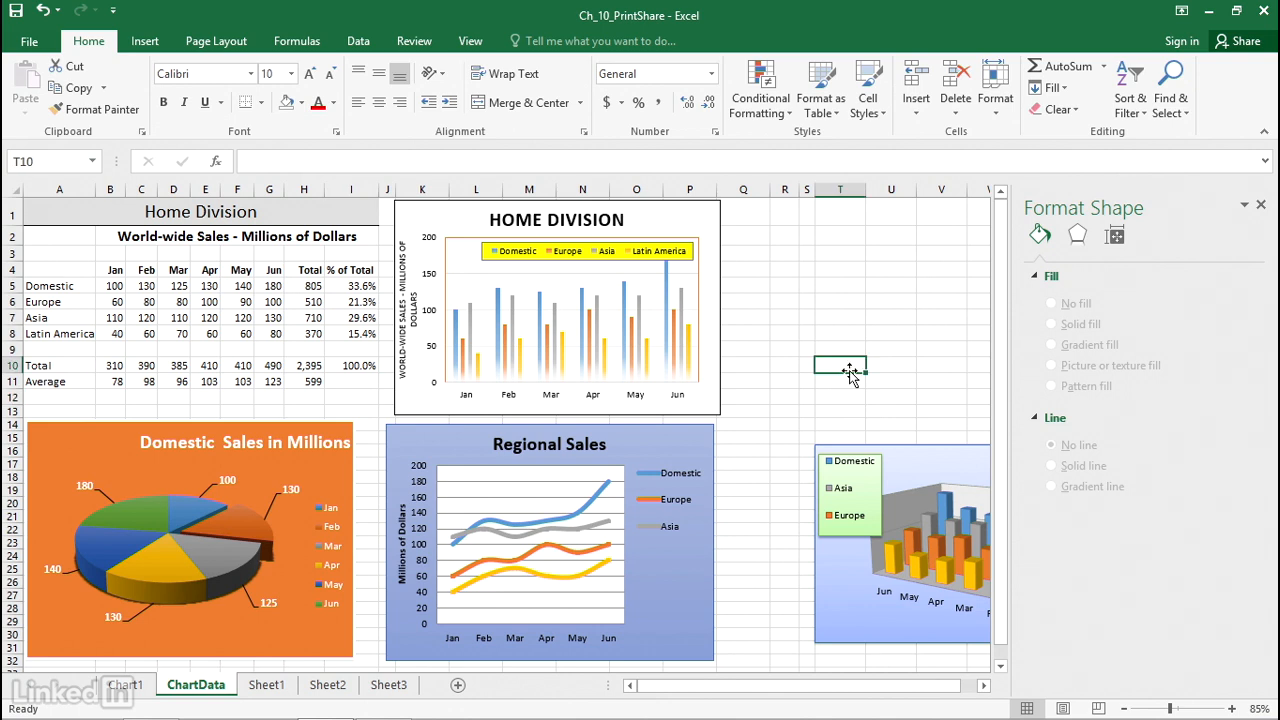
{"action": "scroll", "coordinate": [808, 468], "scroll_direction": "down", "scroll_amount": 1}
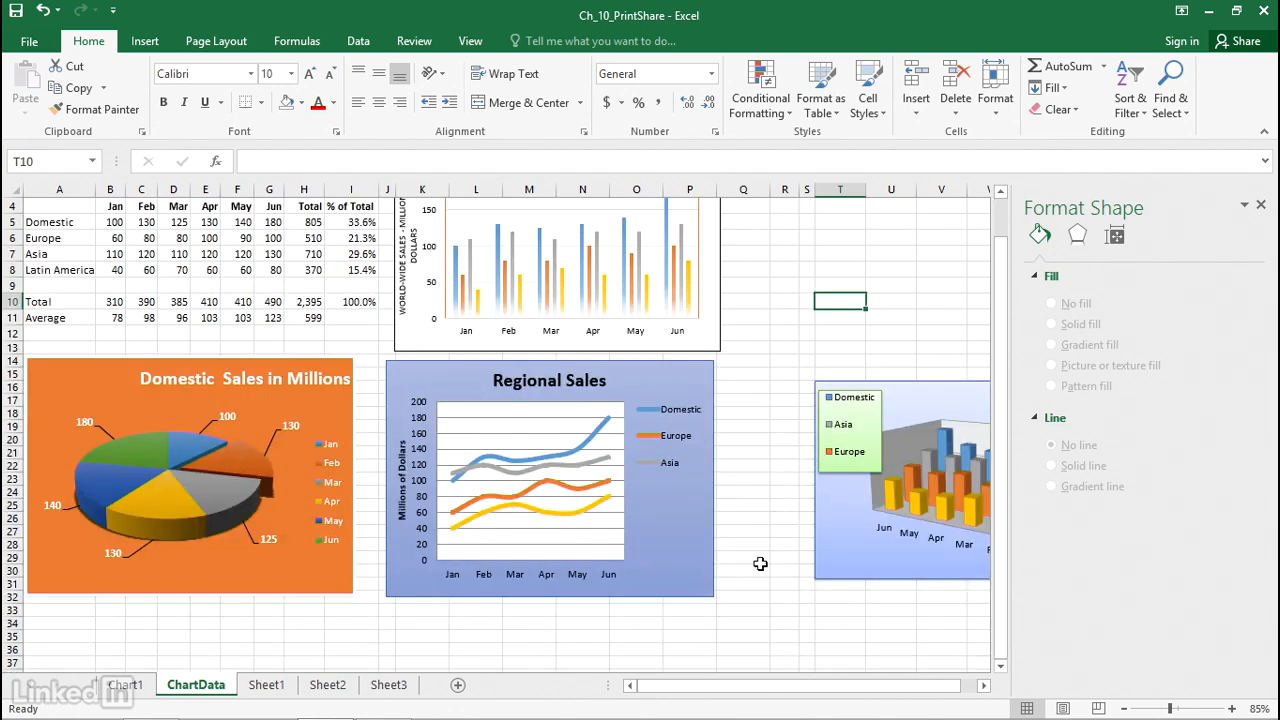
{"action": "left_click_drag", "start_coordinate": [770, 197], "coordinate": [736, 197]}
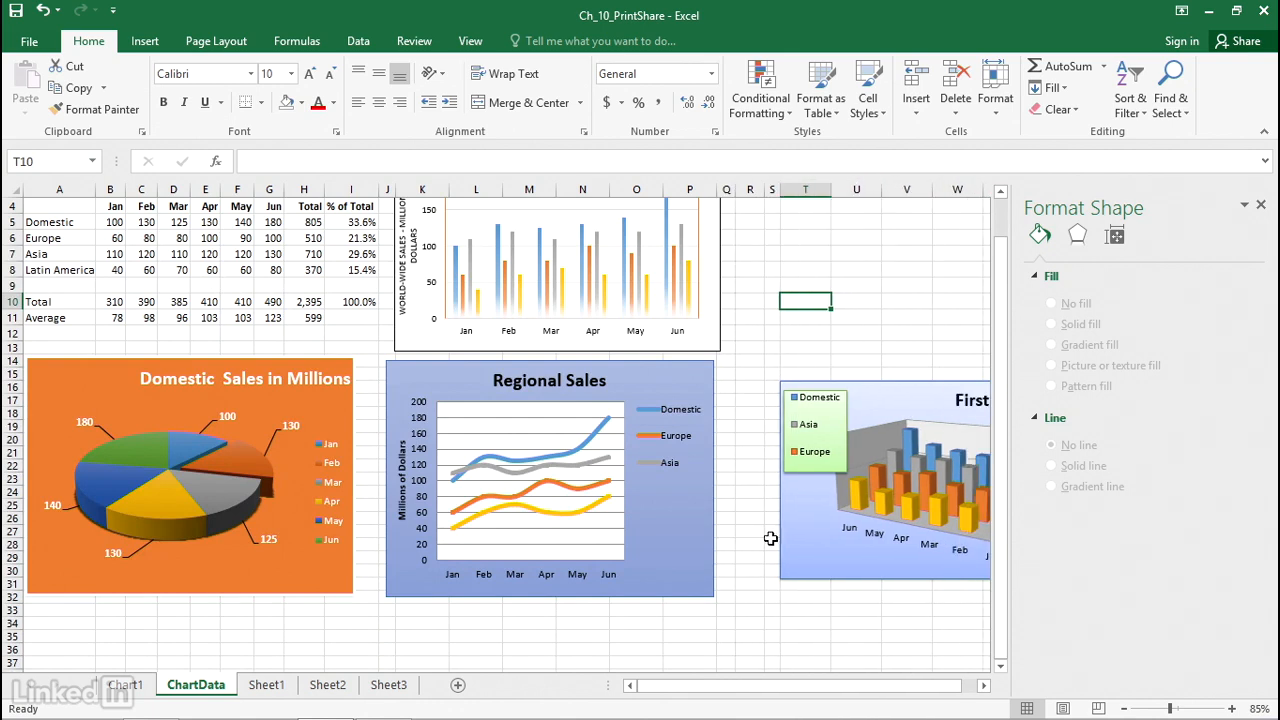
Set range A1:P32 of the ChartData sheet, covering the data table and its three nearest charts, as the print area.
{"action": "left_click", "coordinate": [710, 600]}
{"action": "left_click_drag", "start_coordinate": [709, 599], "coordinate": [32, 208]}
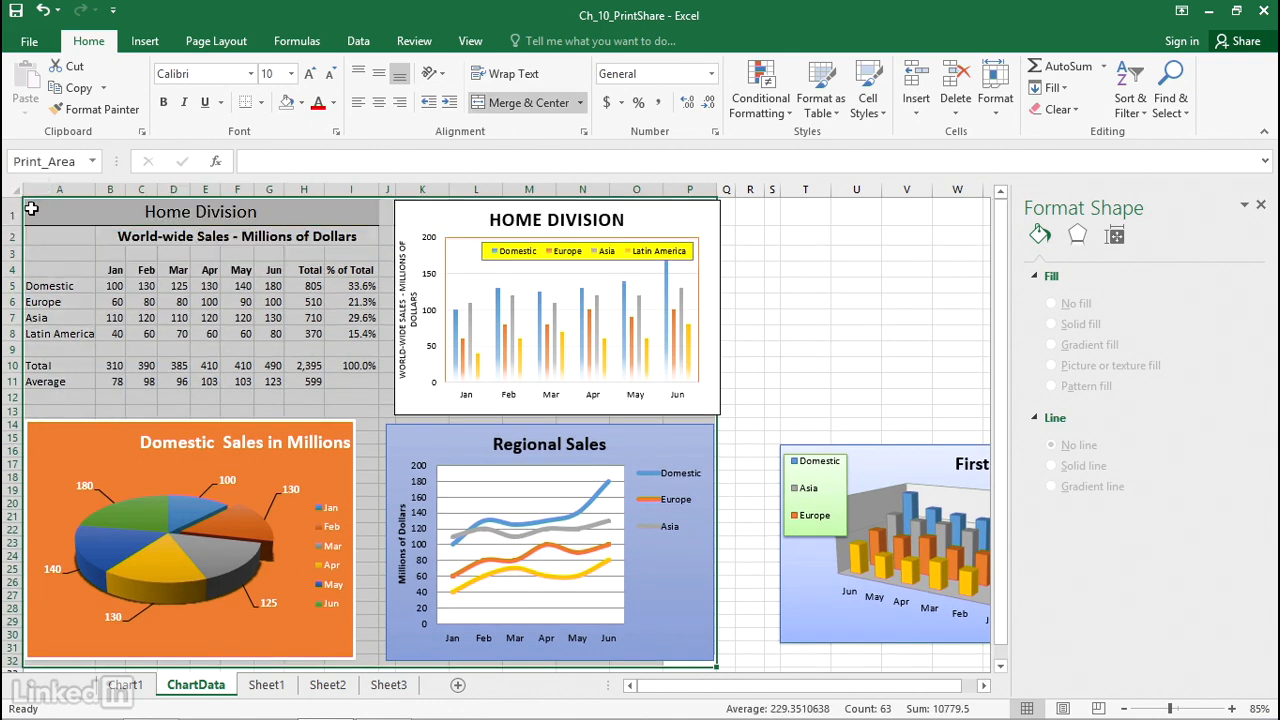
{"action": "left_click", "coordinate": [224, 46]}
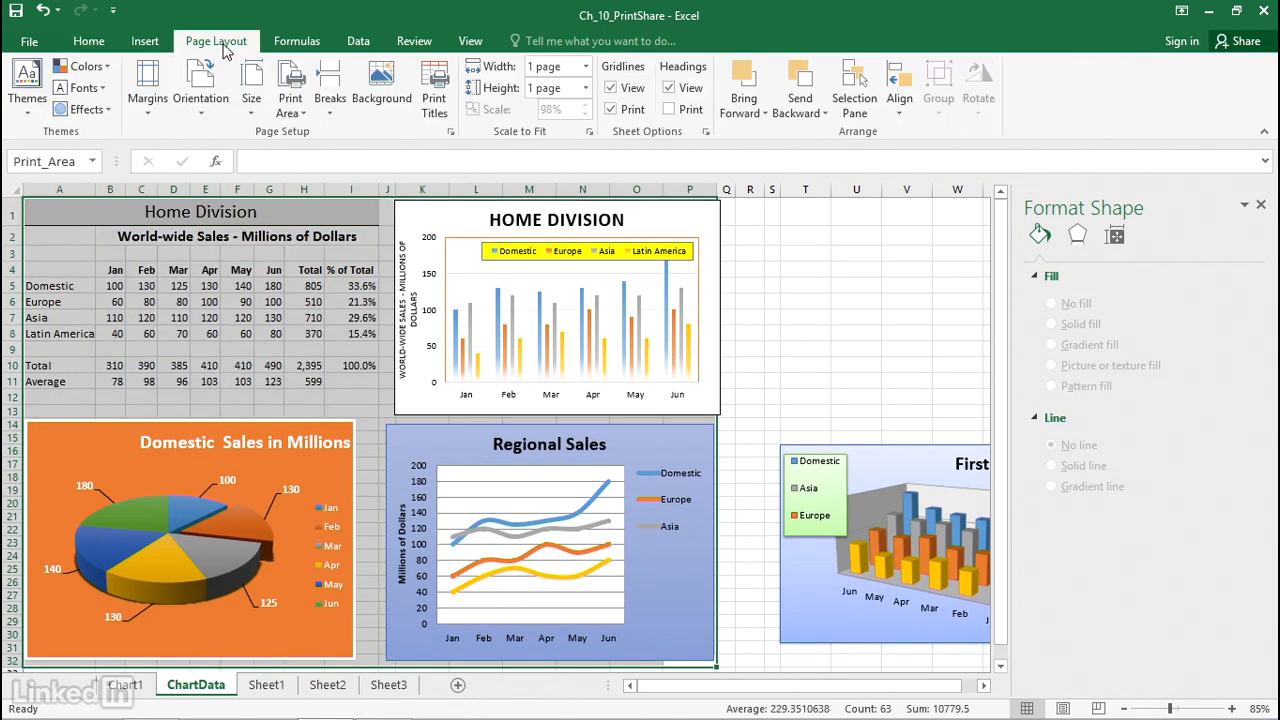
{"action": "left_click", "coordinate": [306, 113]}
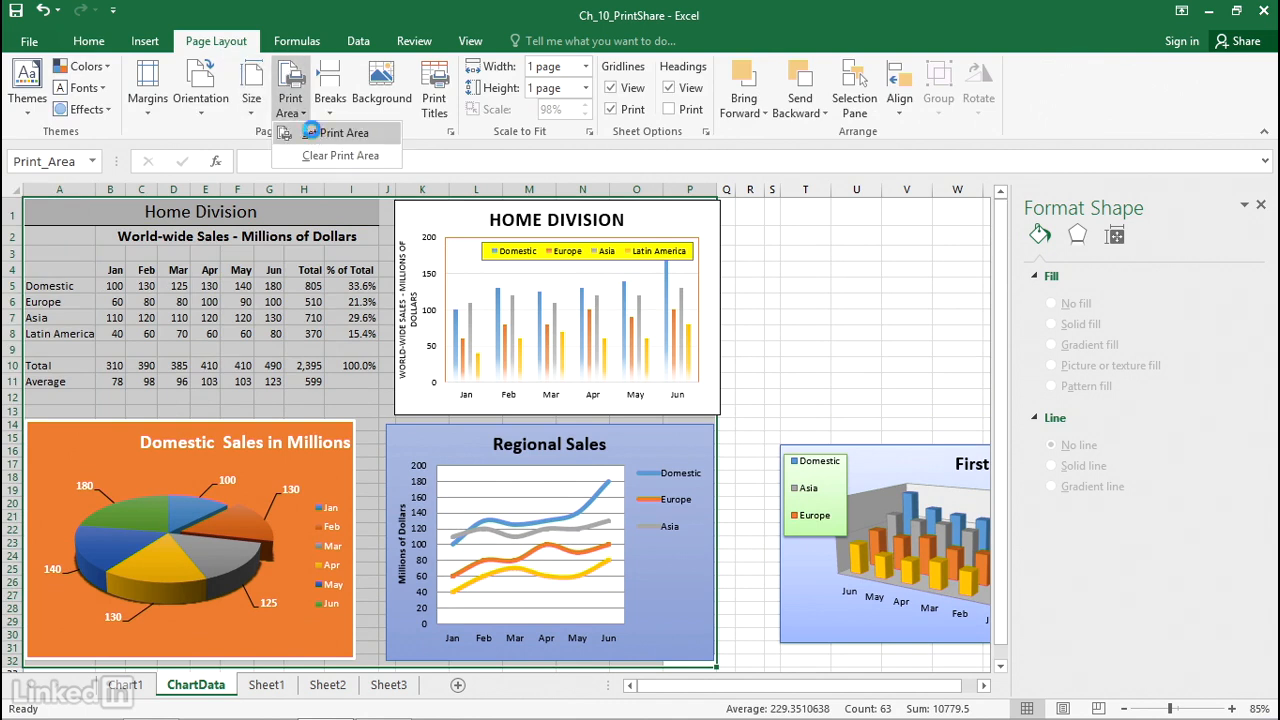
{"action": "left_click", "coordinate": [313, 134]}
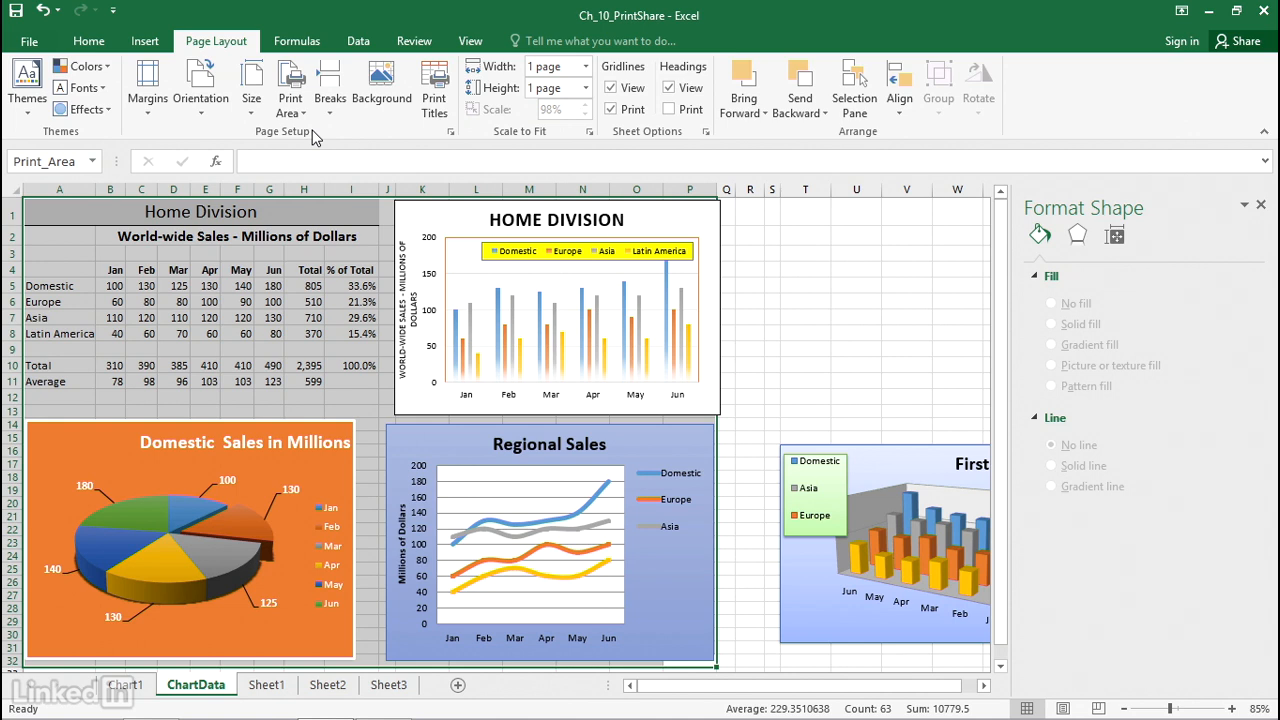
Shift the HOME DIVISION chart slightly left so its edges stay within column P, and deselect it.
{"action": "left_click", "coordinate": [668, 215]}
{"action": "left_click_drag", "start_coordinate": [666, 209], "coordinate": [657, 209]}
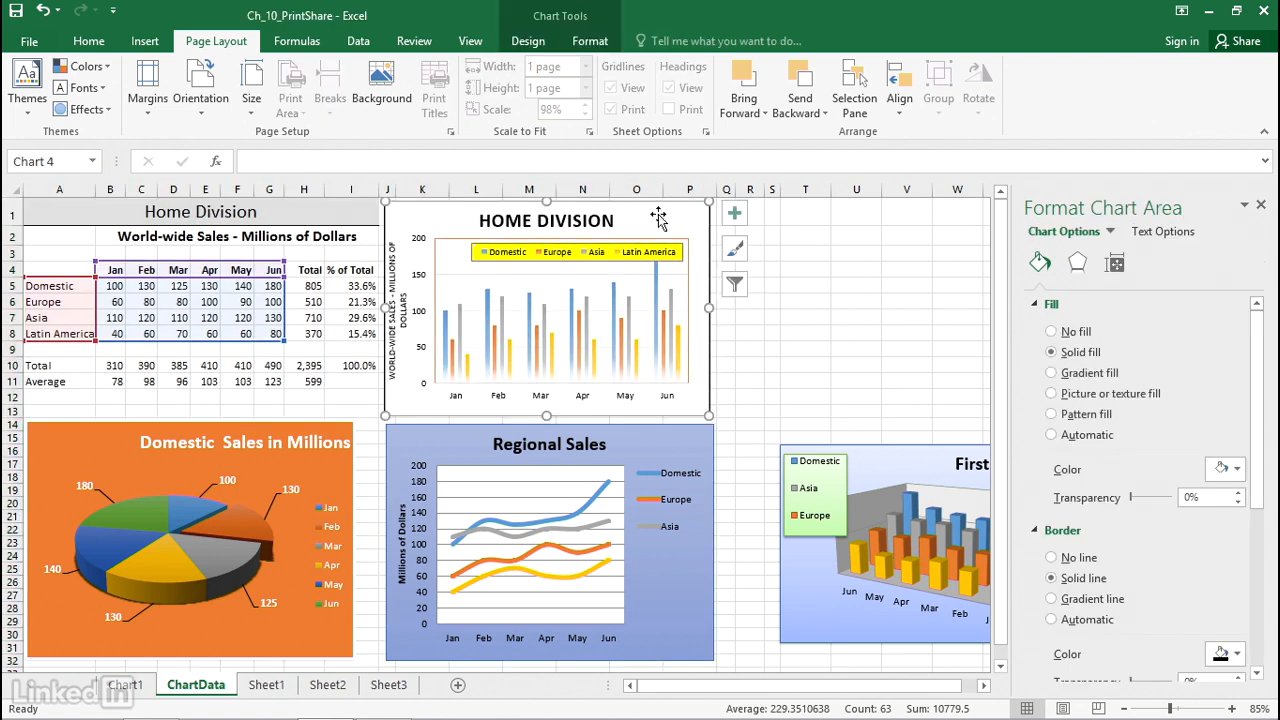
{"action": "left_click", "coordinate": [320, 240]}
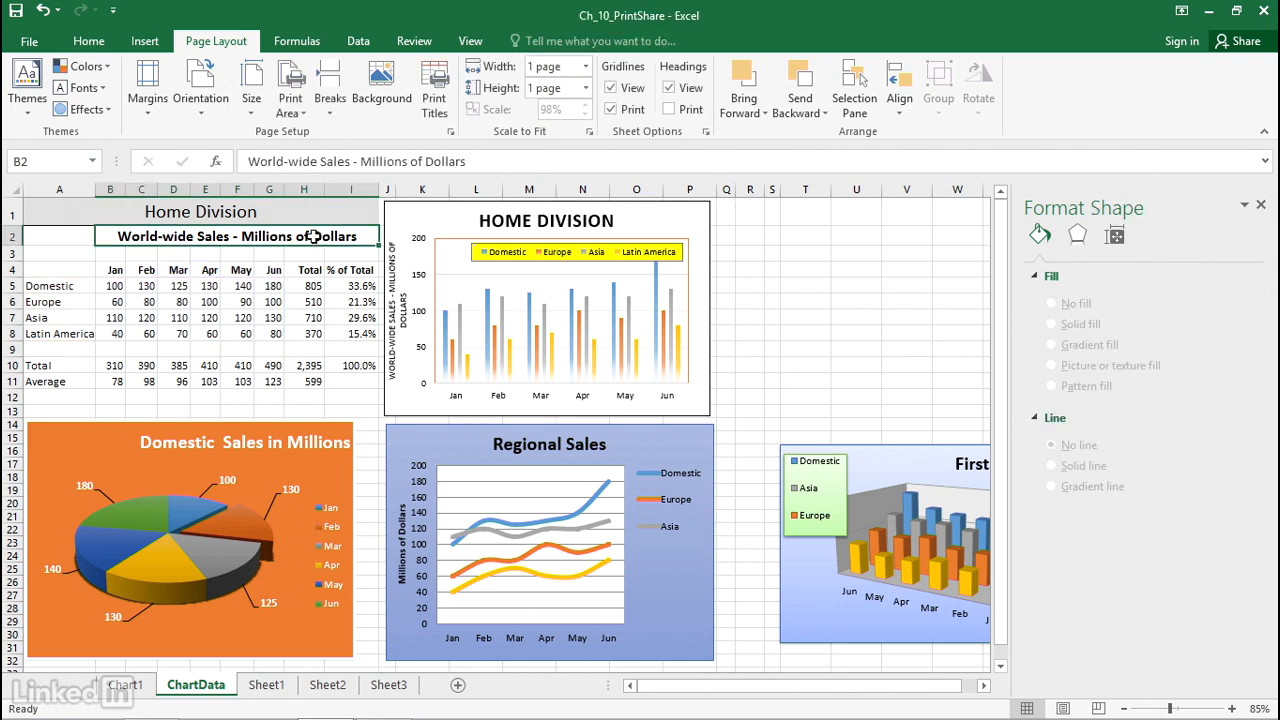
Review the one-page print preview of the ChartData sheet with the repositioned HOME DIVISION chart, and return to the worksheet.
{"action": "left_click", "coordinate": [36, 42]}
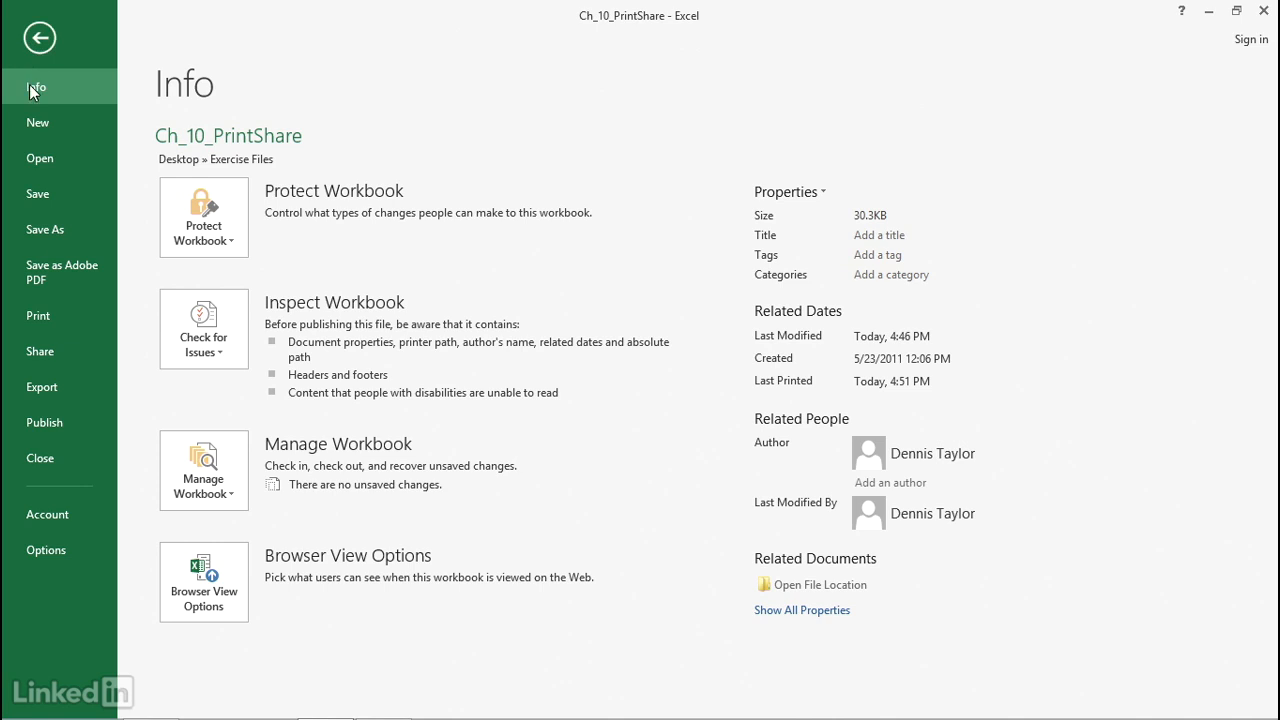
{"action": "left_click", "coordinate": [38, 316]}
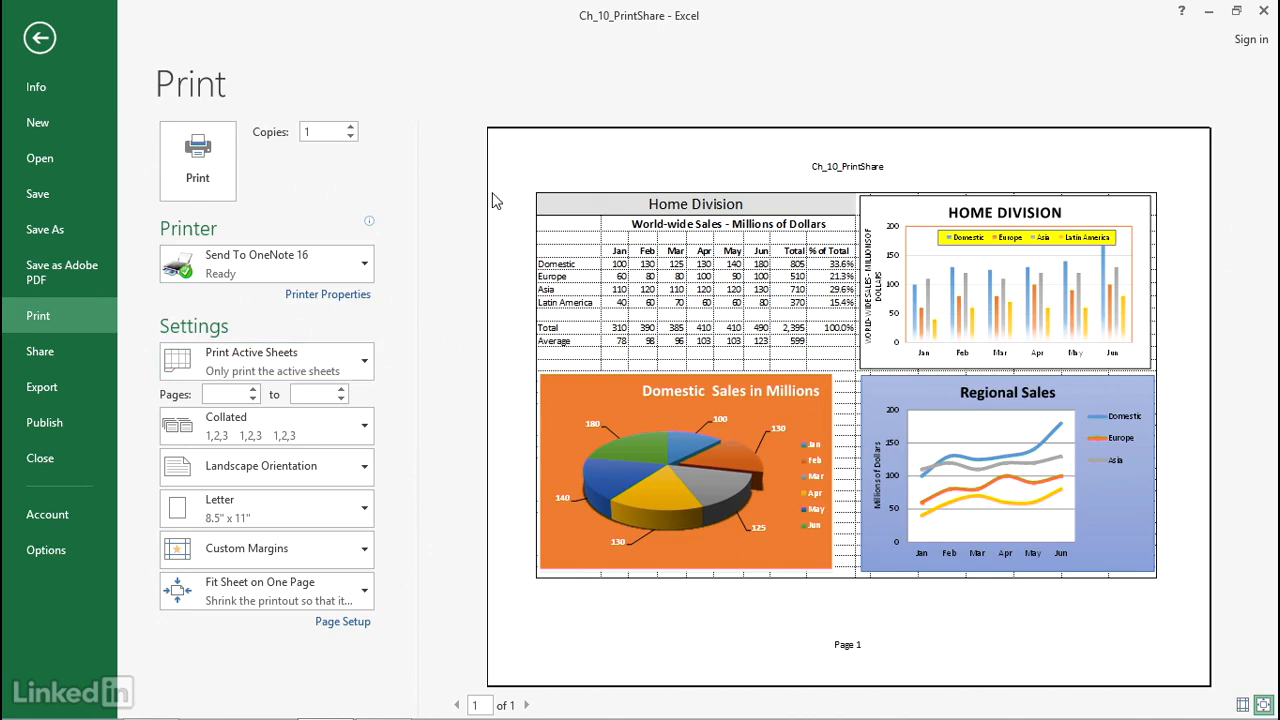
{"action": "left_click", "coordinate": [39, 38]}
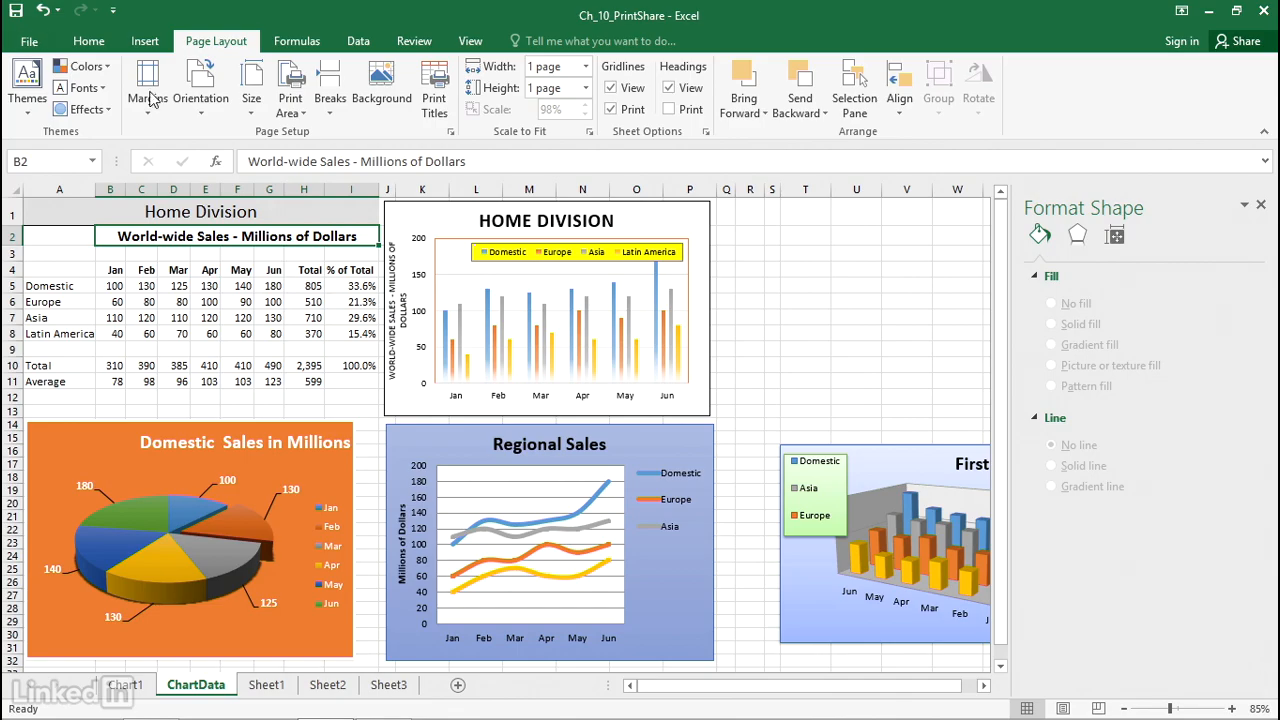
Close the Format Shape pane, set the Regional Sales chart's individual printout to landscape orientation, and return to the worksheet with the chart deselected.
{"action": "left_click", "coordinate": [858, 235]}
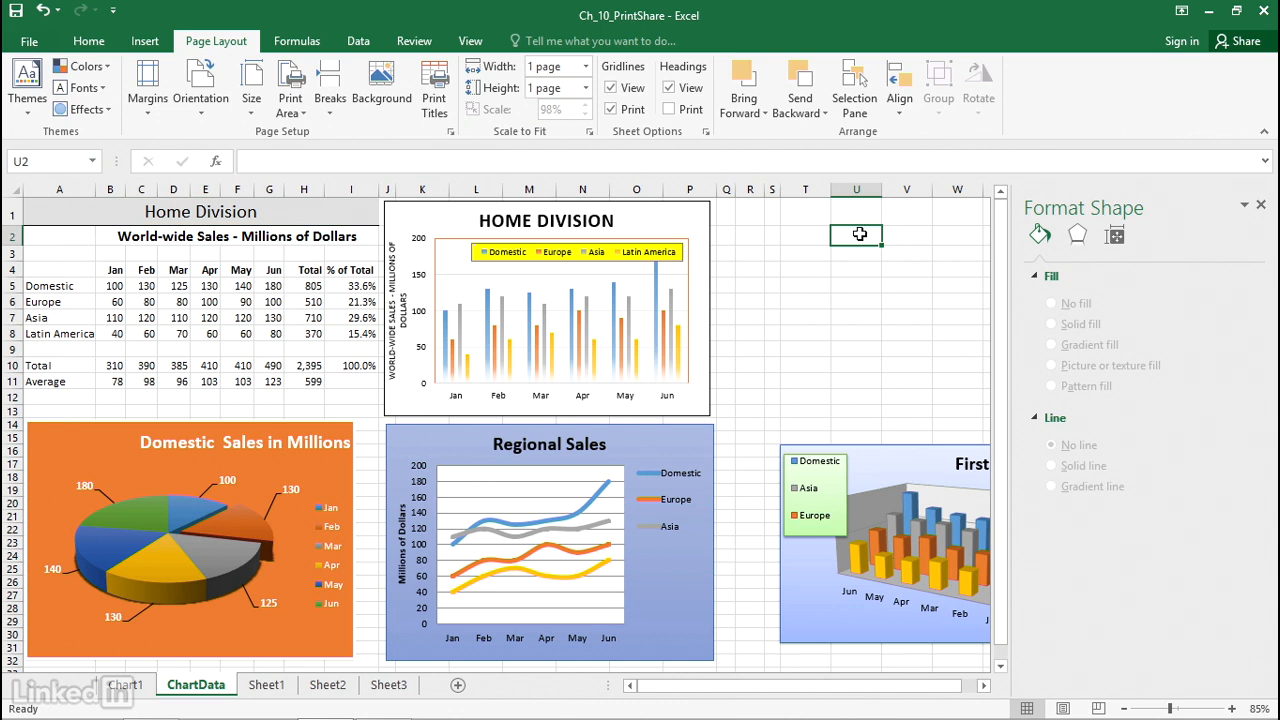
{"action": "left_click", "coordinate": [1261, 205]}
{"action": "left_click", "coordinate": [672, 441]}
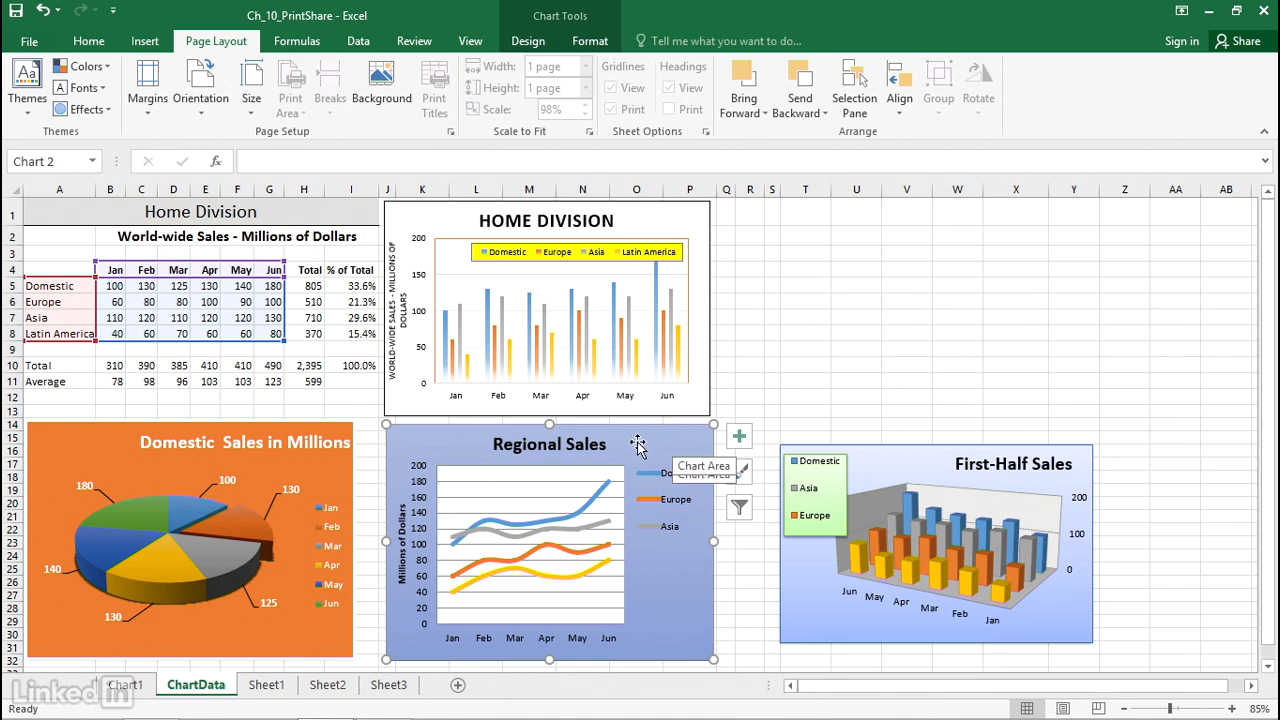
{"action": "left_click", "coordinate": [29, 42]}
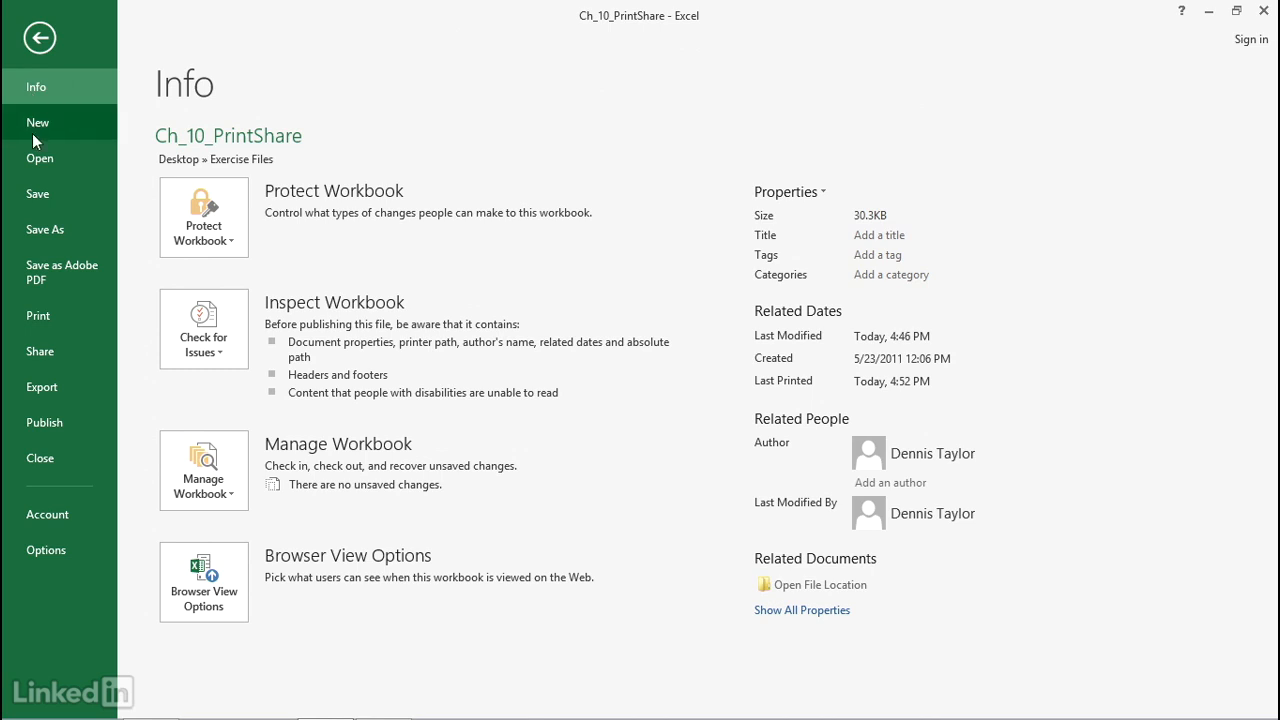
{"action": "left_click", "coordinate": [35, 315]}
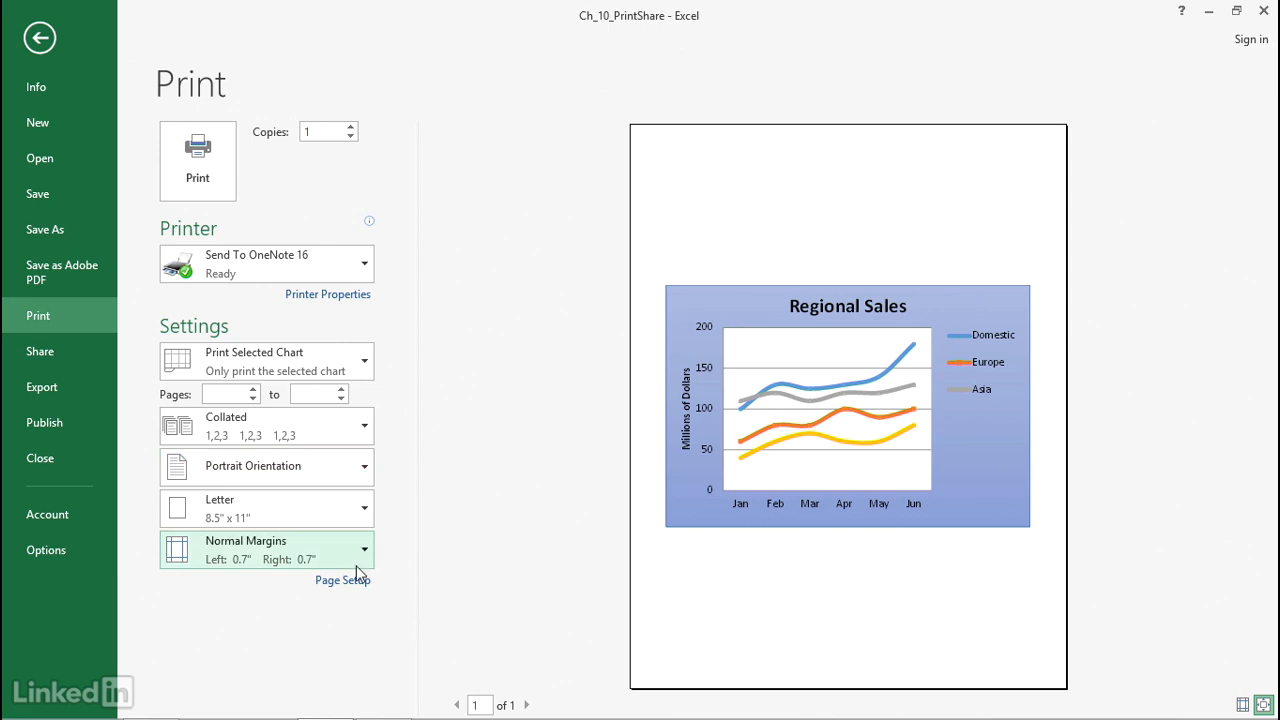
{"action": "left_click", "coordinate": [365, 474]}
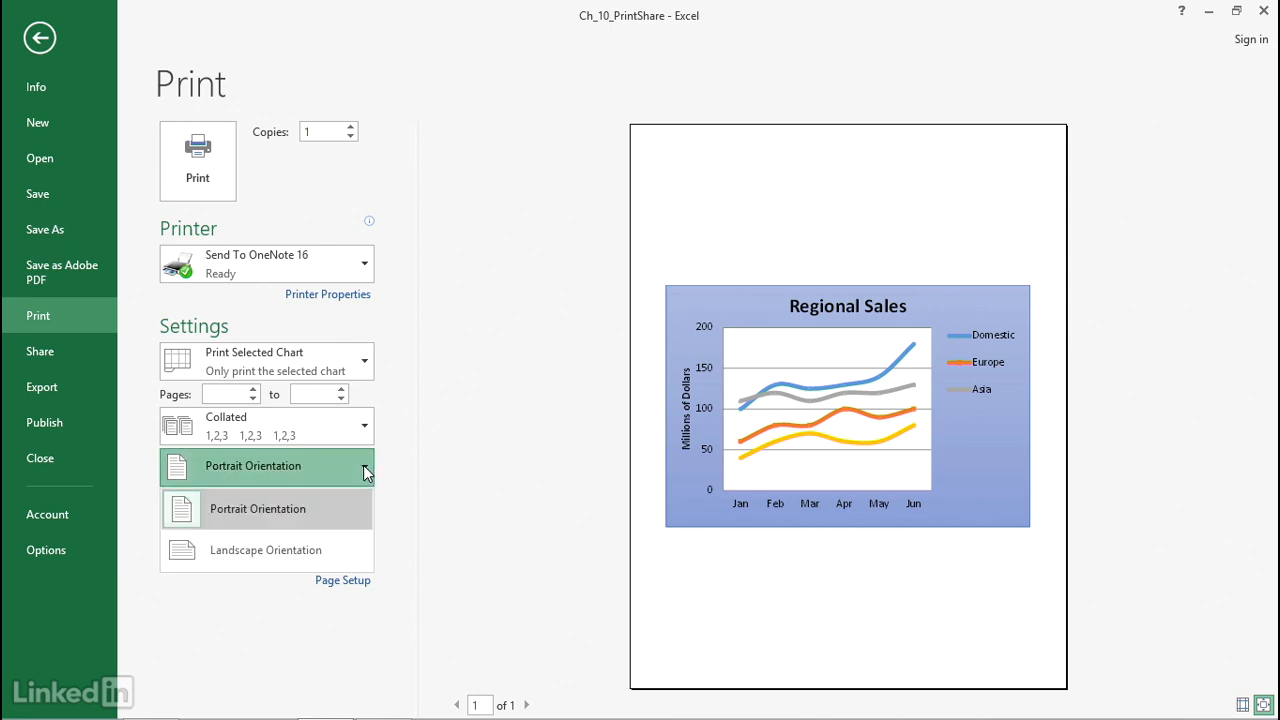
{"action": "left_click", "coordinate": [321, 548]}
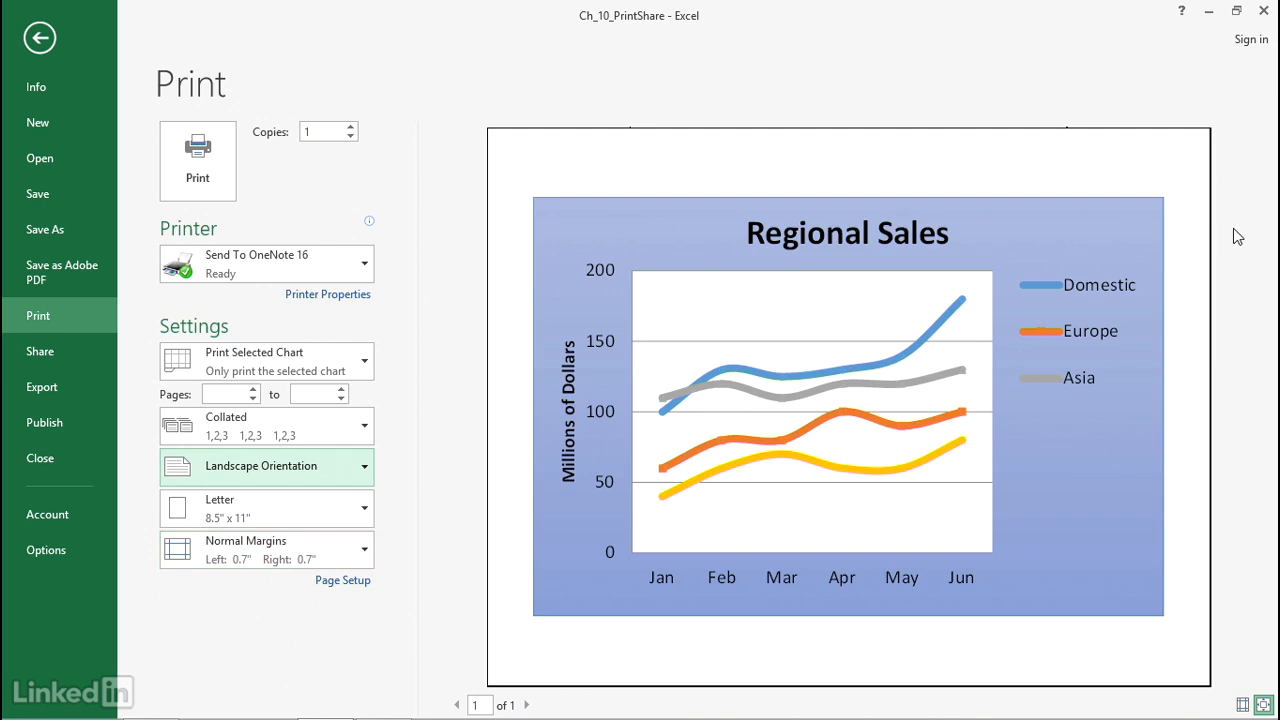
{"action": "left_click", "coordinate": [38, 40]}
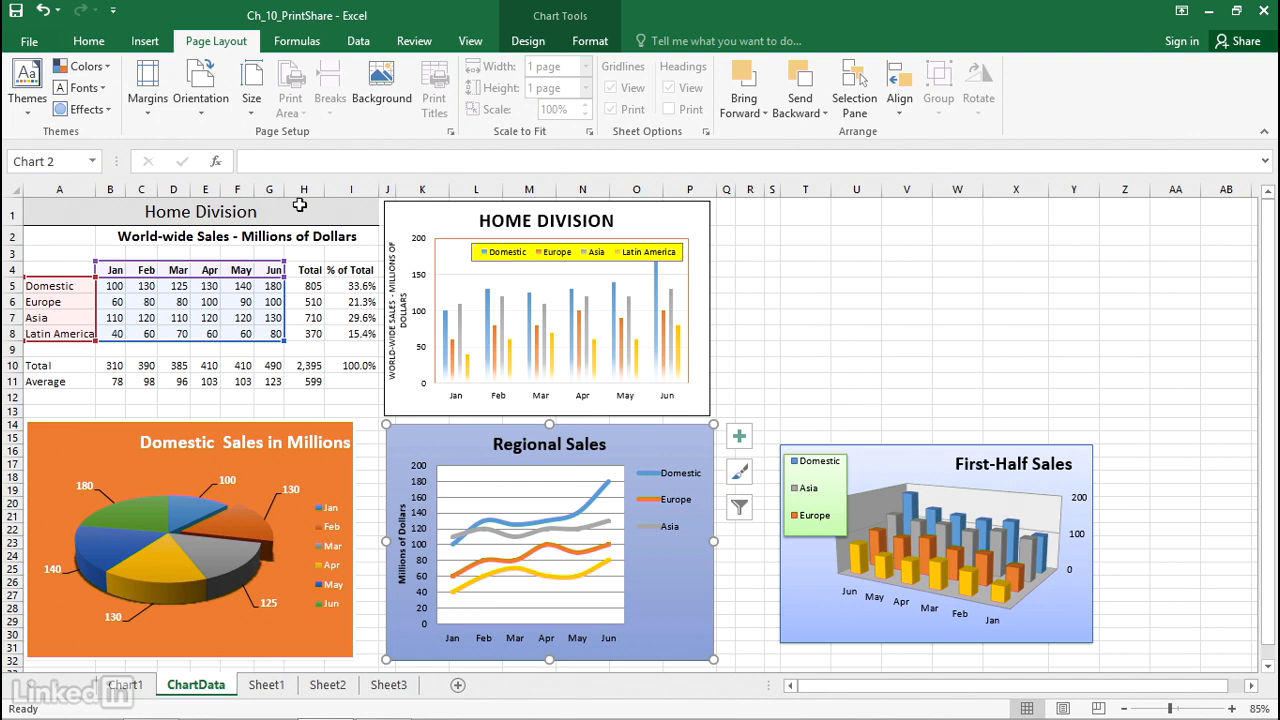
{"action": "left_click", "coordinate": [843, 221]}
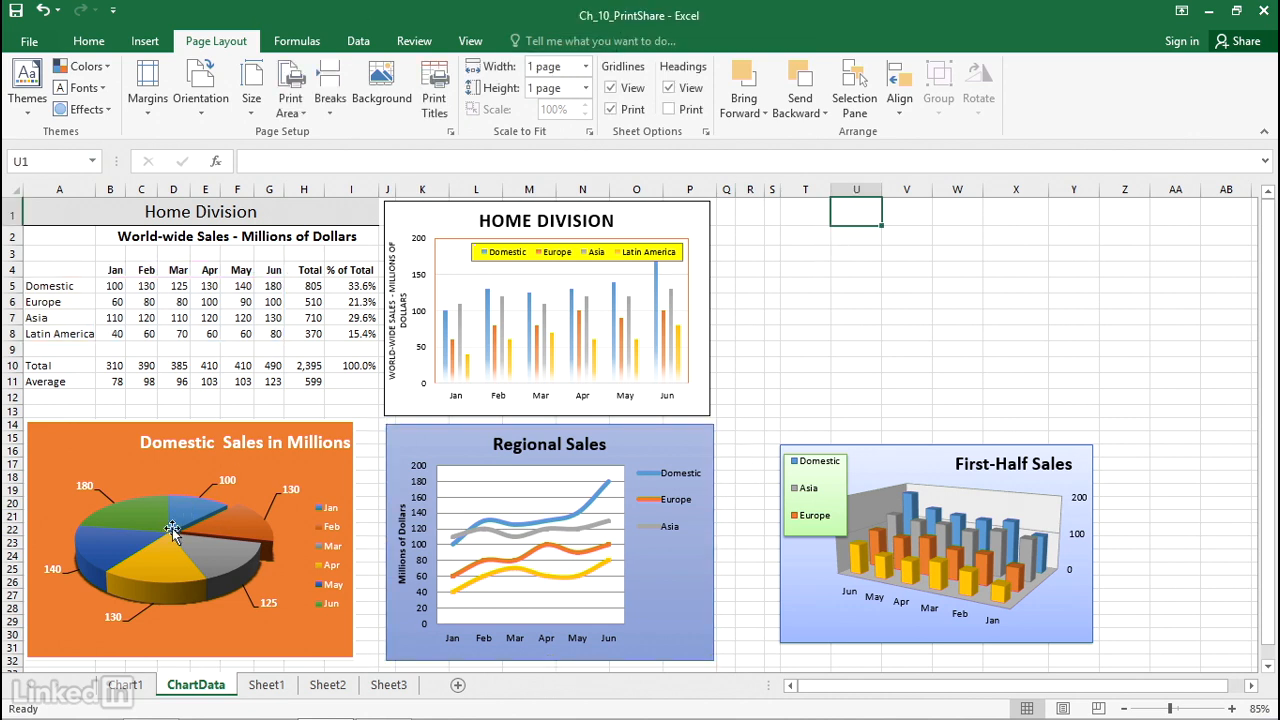
View the Home Division chart on the Chart1 sheet and return to the ChartData sheet.
{"action": "left_click", "coordinate": [127, 686]}
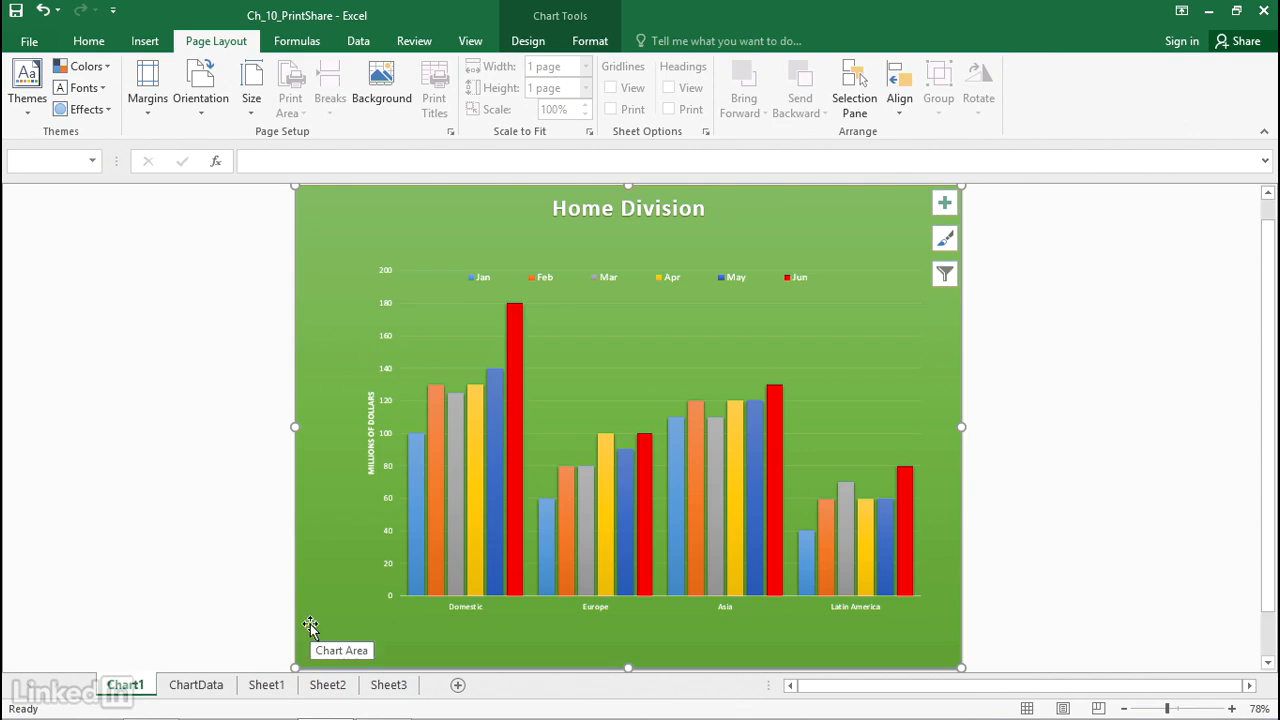
{"action": "left_click", "coordinate": [200, 687]}
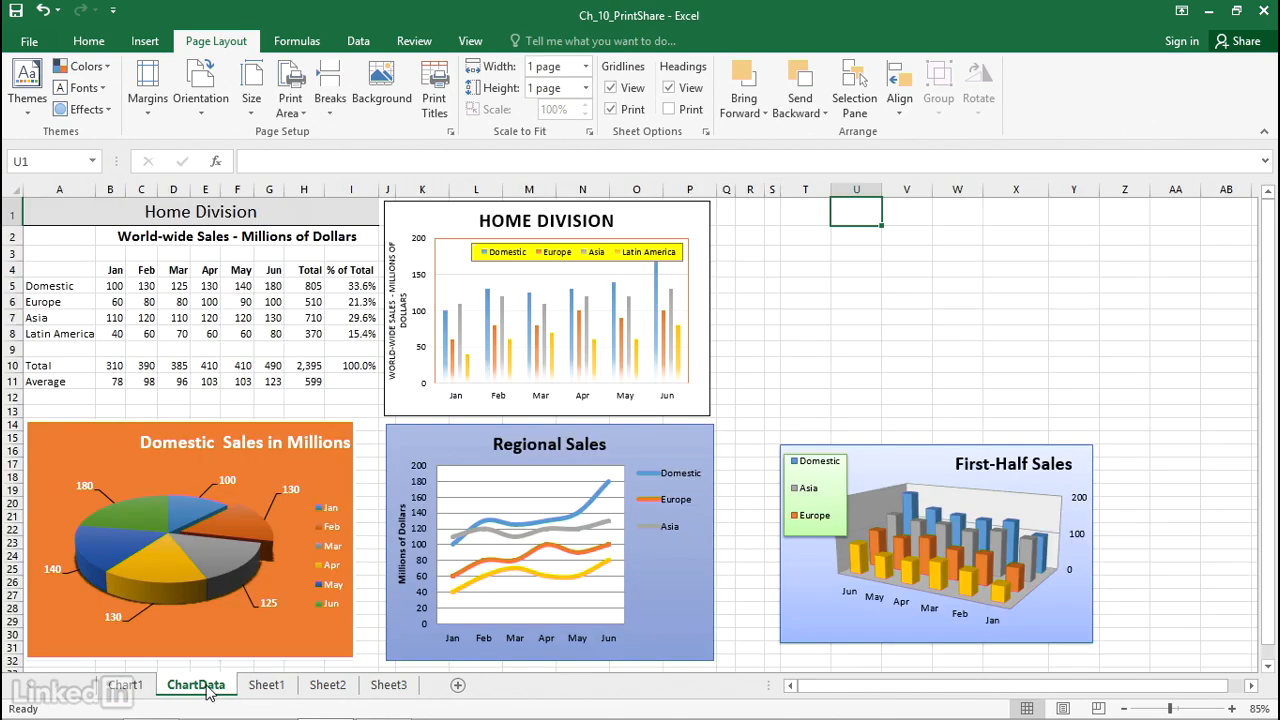